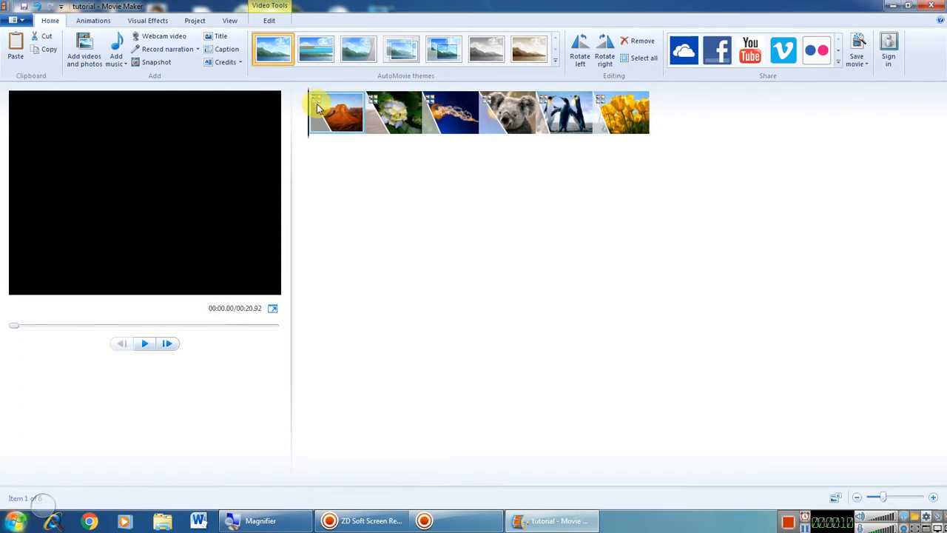
Move the playhead to the koala photo, show the animation options, and enlarge the screen with Magnifier.
{"action": "left_click_drag", "start_coordinate": [330, 122], "coordinate": [512, 127]}
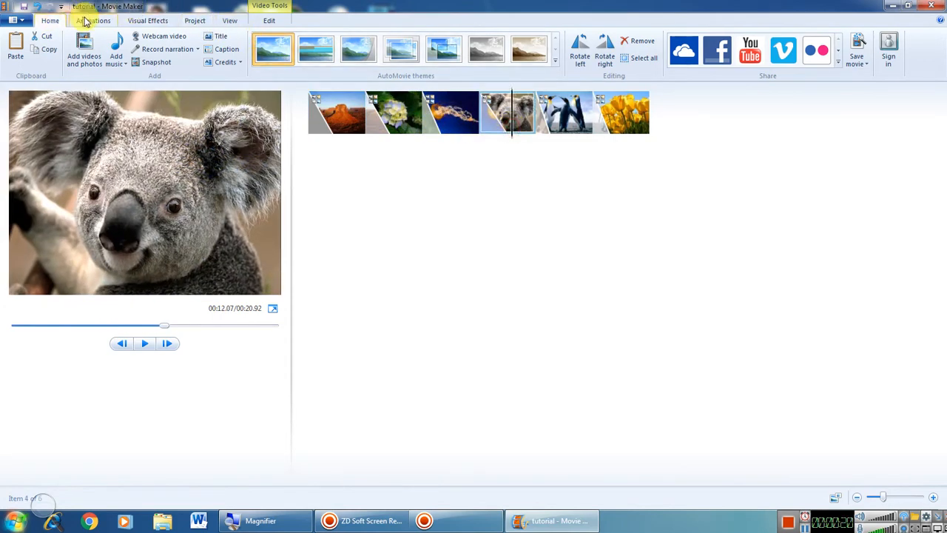
{"action": "left_click", "coordinate": [94, 21]}
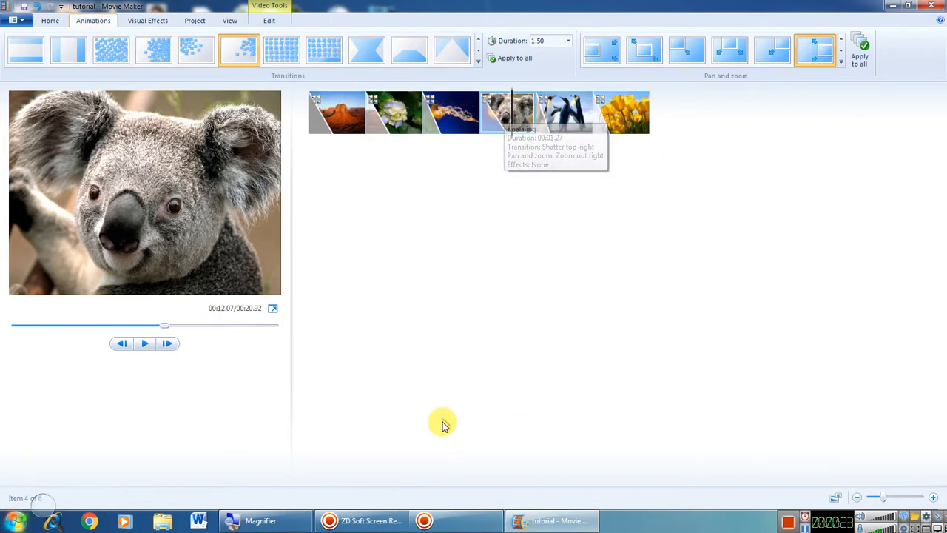
{"action": "left_click", "coordinate": [249, 518]}
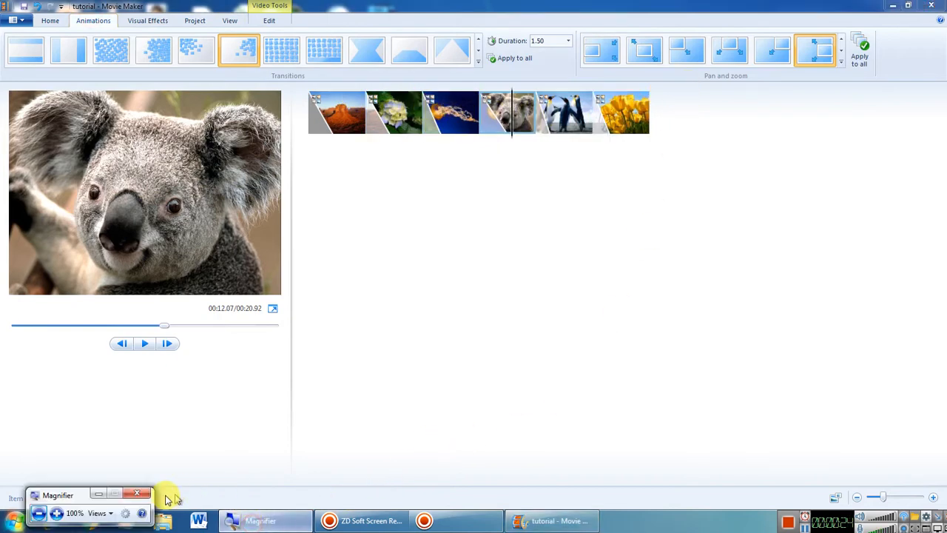
{"action": "left_click", "coordinate": [56, 514]}
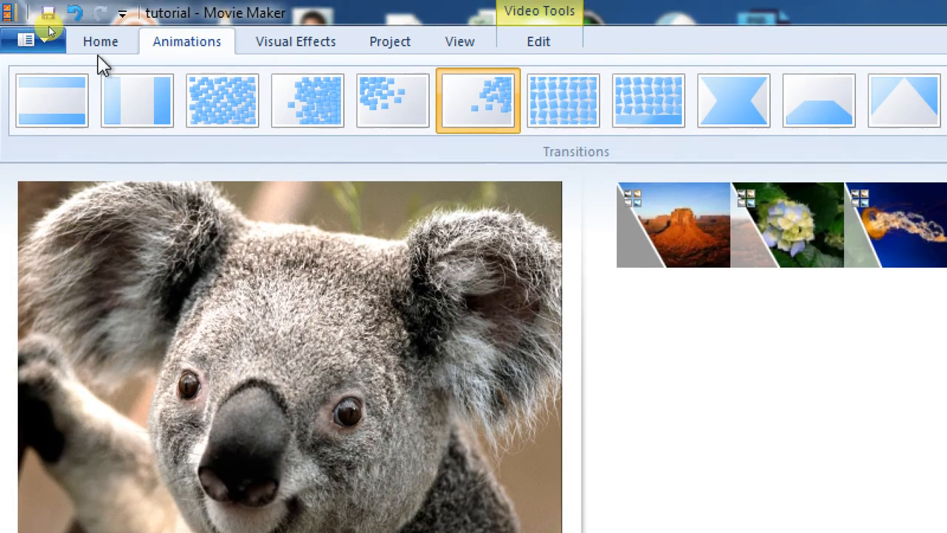
Add the video new hd movie.mp4 from drive D to the end of the timeline, after the tulips photo.
{"action": "left_click", "coordinate": [100, 33]}
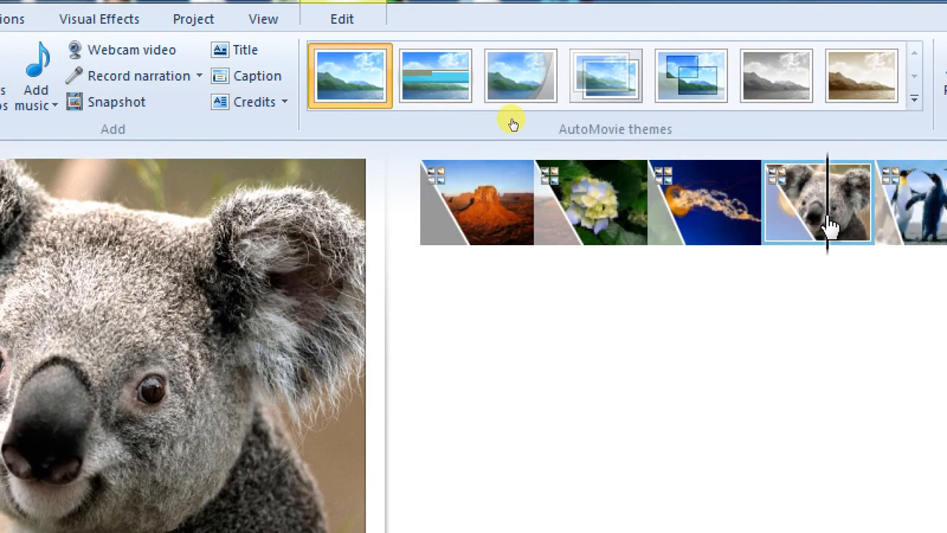
{"action": "left_click", "coordinate": [884, 232]}
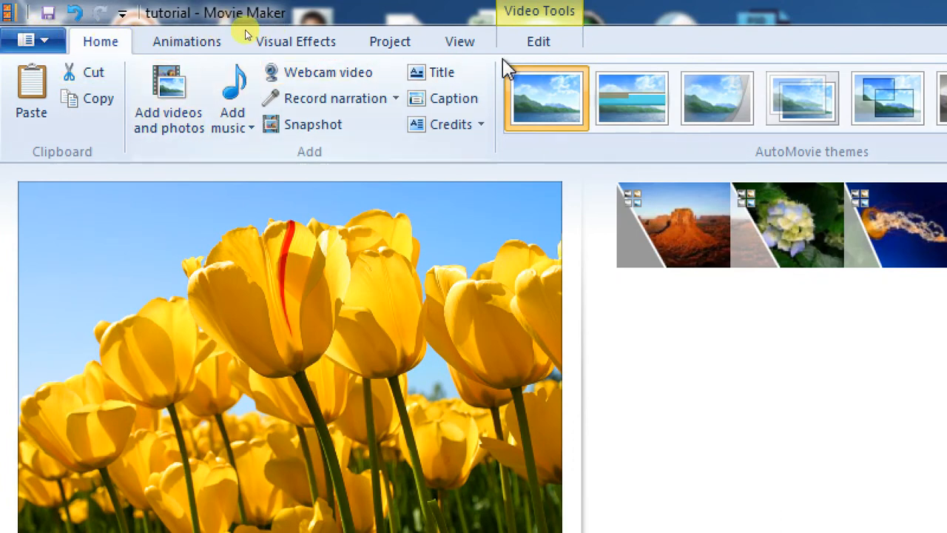
{"action": "left_click", "coordinate": [169, 93]}
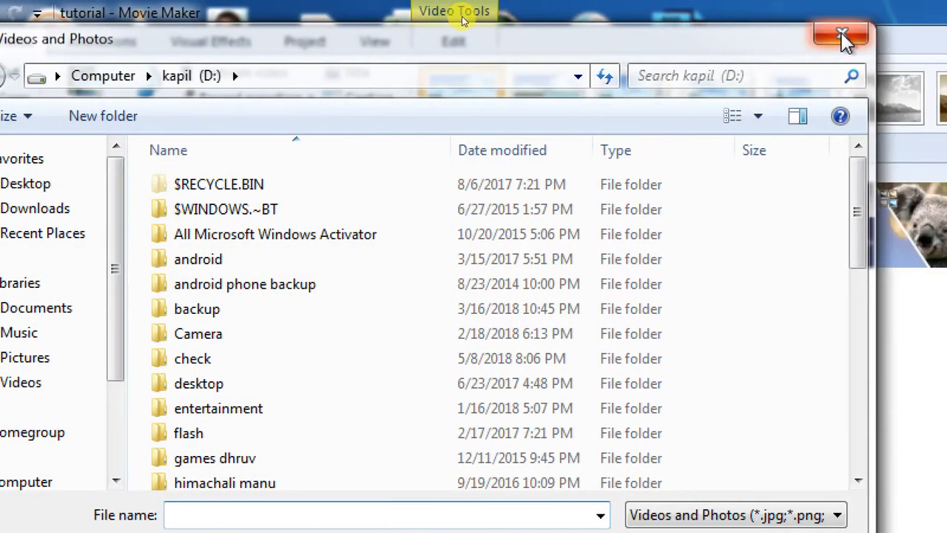
{"action": "left_click", "coordinate": [843, 37]}
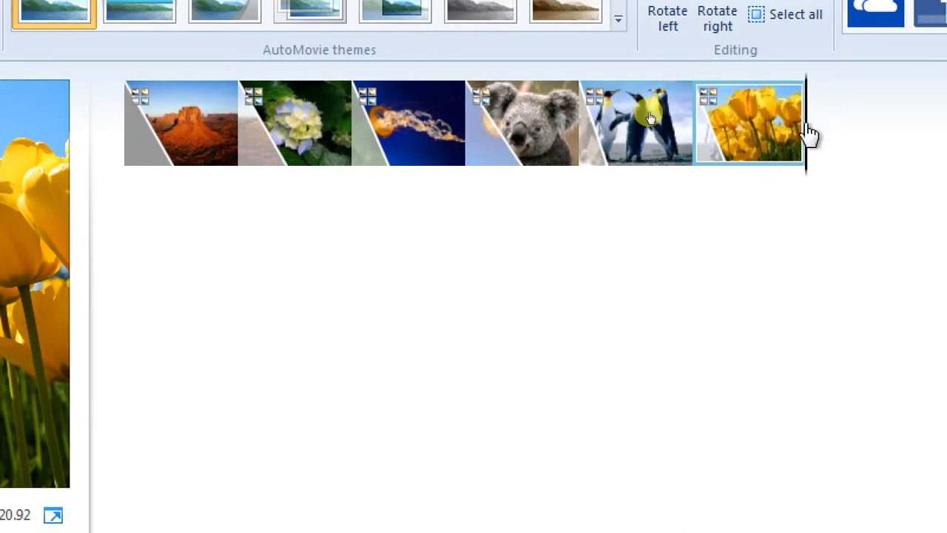
{"action": "left_click_drag", "start_coordinate": [809, 138], "coordinate": [814, 176]}
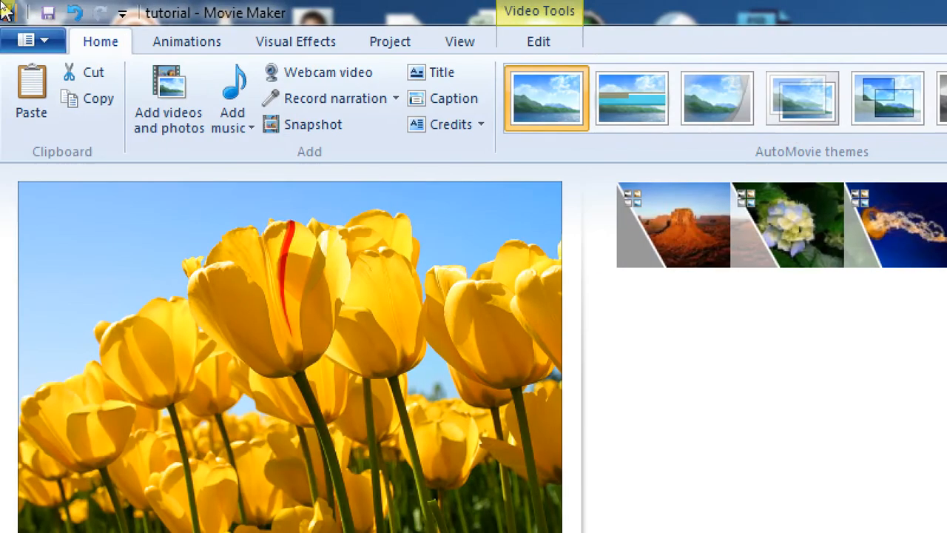
{"action": "left_click", "coordinate": [180, 108]}
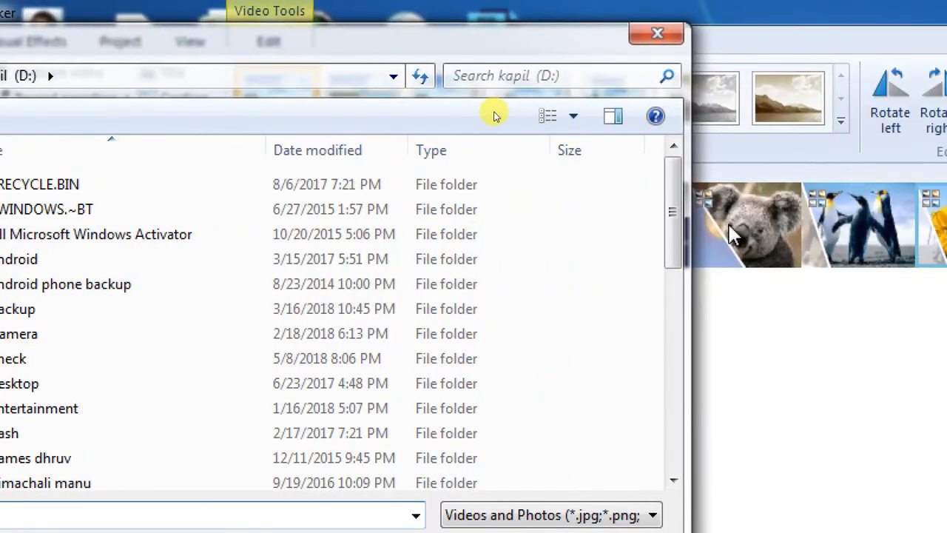
{"action": "left_click_drag", "start_coordinate": [762, 252], "coordinate": [741, 440]}
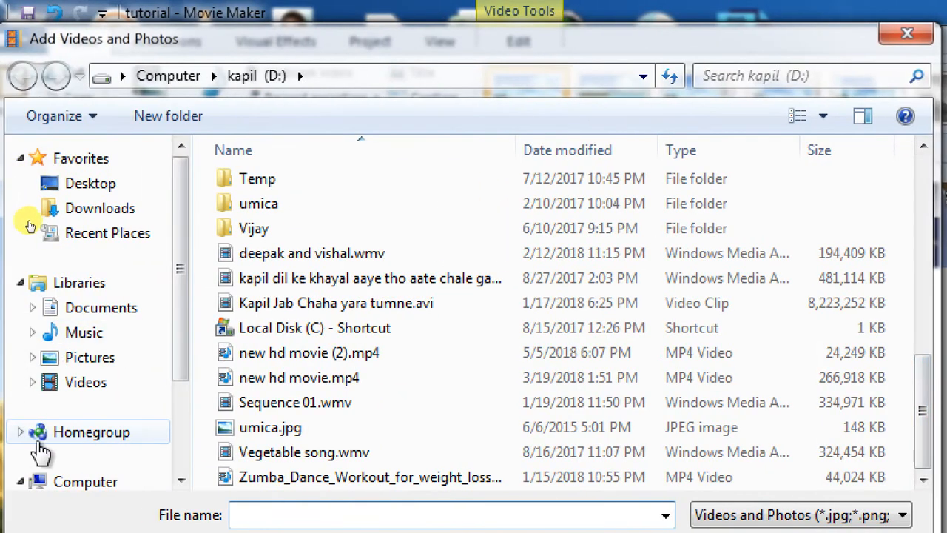
{"action": "left_click", "coordinate": [299, 389]}
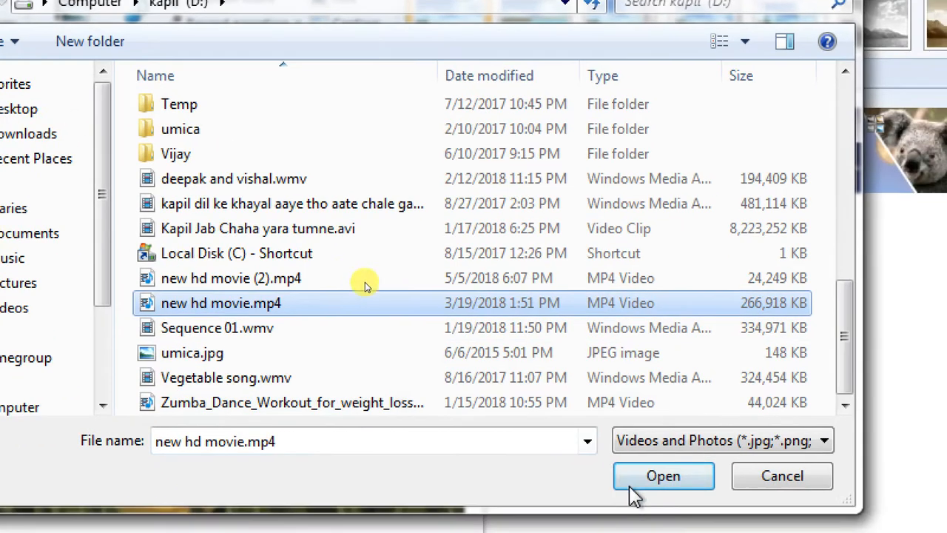
{"action": "left_click", "coordinate": [714, 530]}
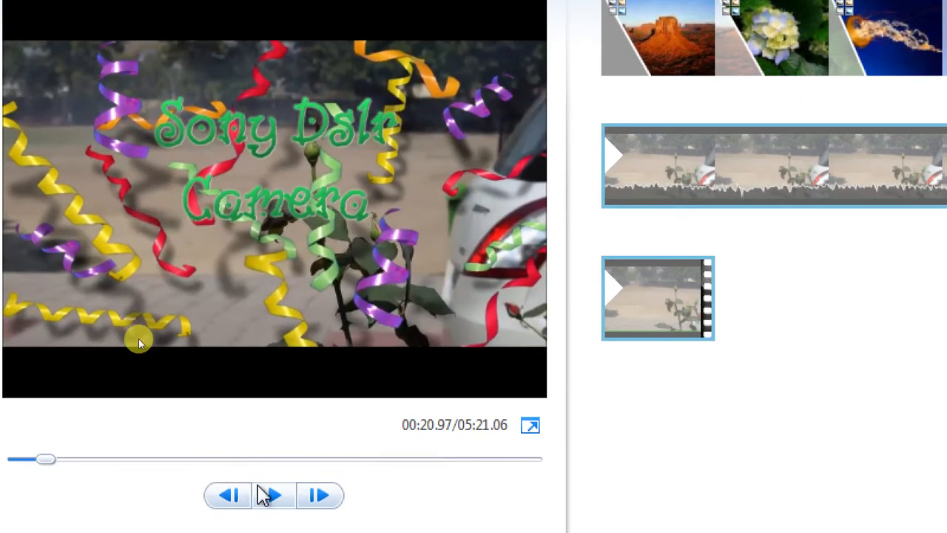
Play parts of the added video in the preview and open its video volume control.
{"action": "left_click", "coordinate": [274, 505]}
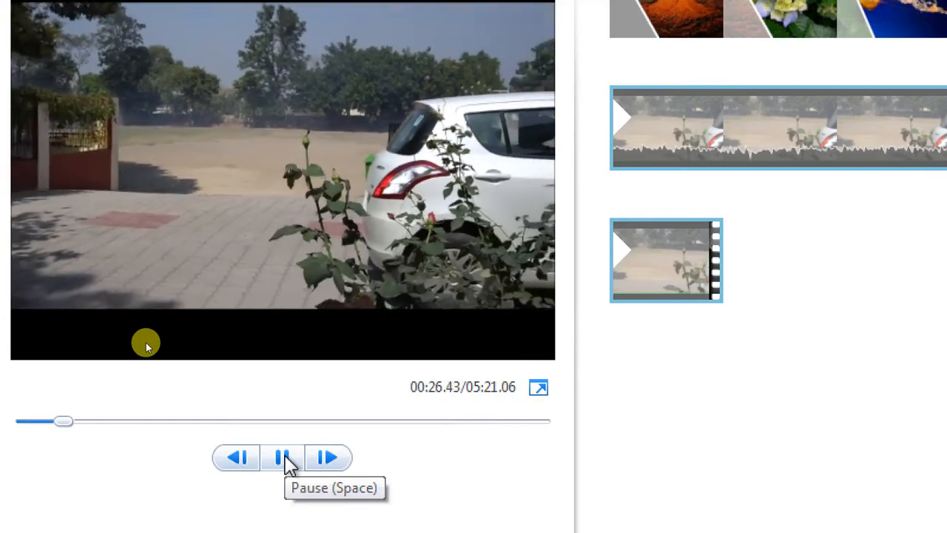
{"action": "left_click", "coordinate": [288, 465]}
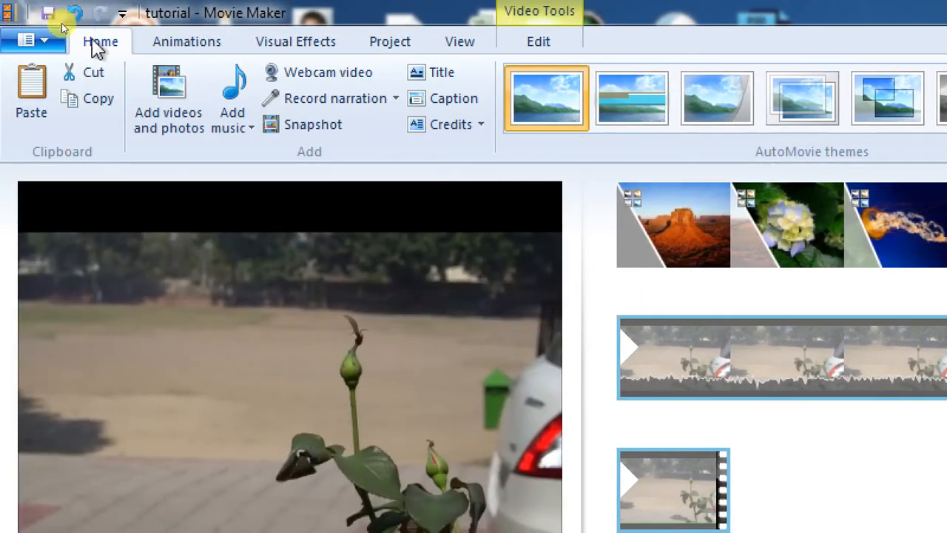
{"action": "left_click", "coordinate": [538, 42]}
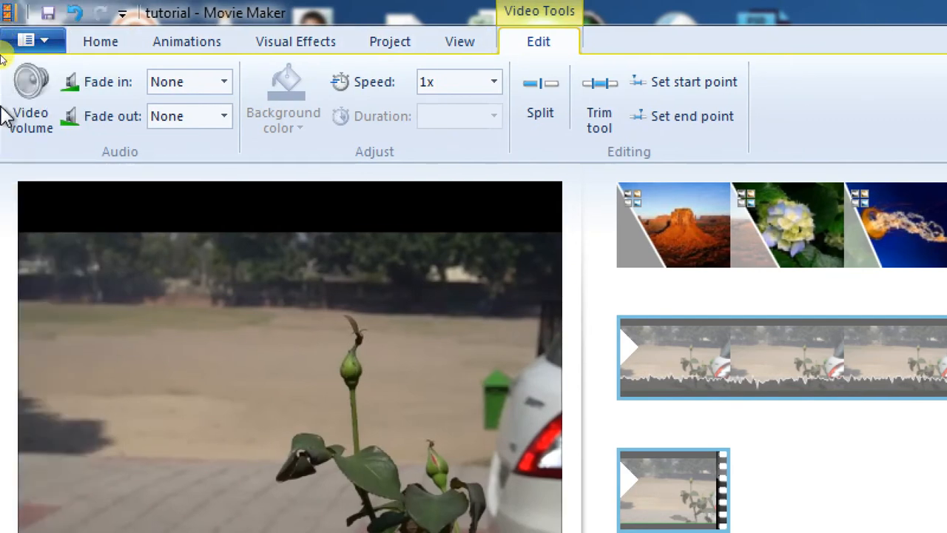
{"action": "left_click", "coordinate": [29, 92]}
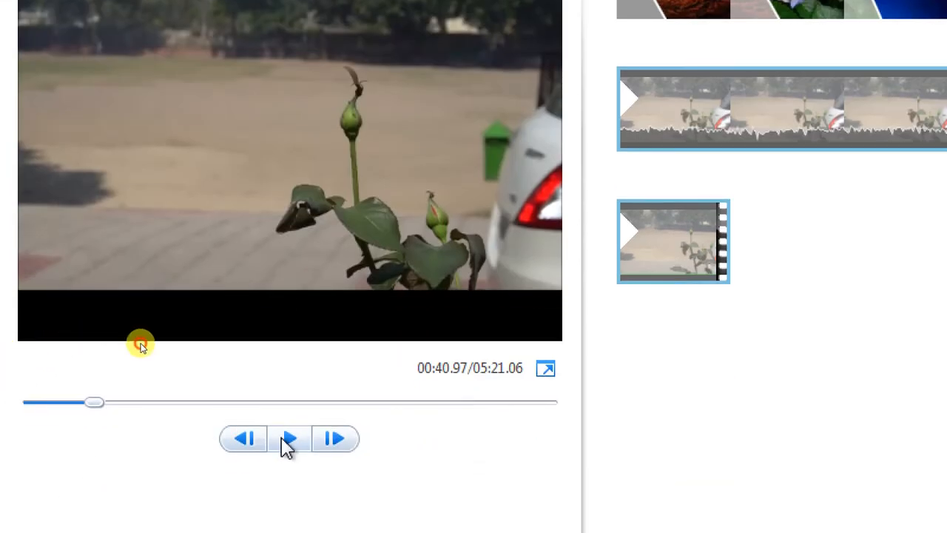
{"action": "left_click", "coordinate": [287, 440]}
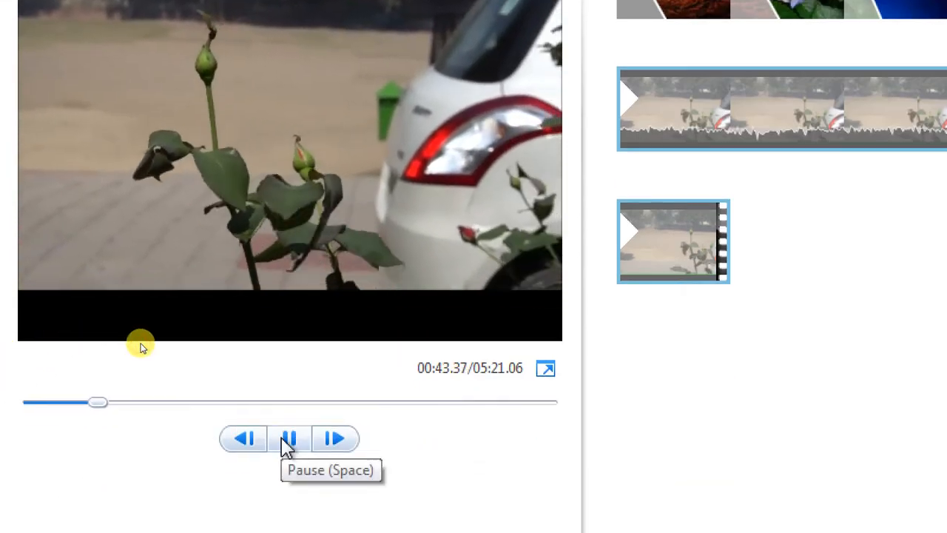
{"action": "left_click", "coordinate": [287, 440]}
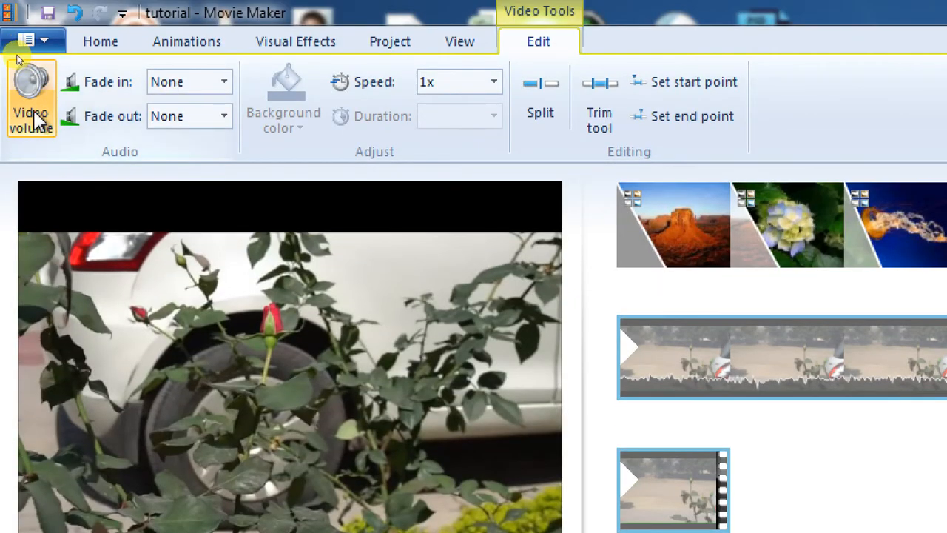
{"action": "left_click", "coordinate": [35, 115]}
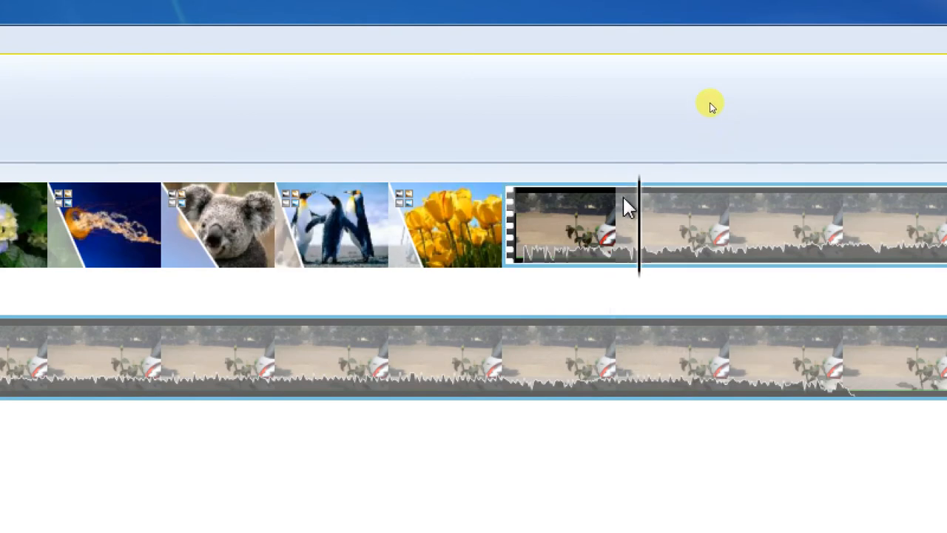
Split the added video a short way after its beginning.
{"action": "left_click", "coordinate": [642, 242]}
{"action": "left_click_drag", "start_coordinate": [659, 251], "coordinate": [624, 245]}
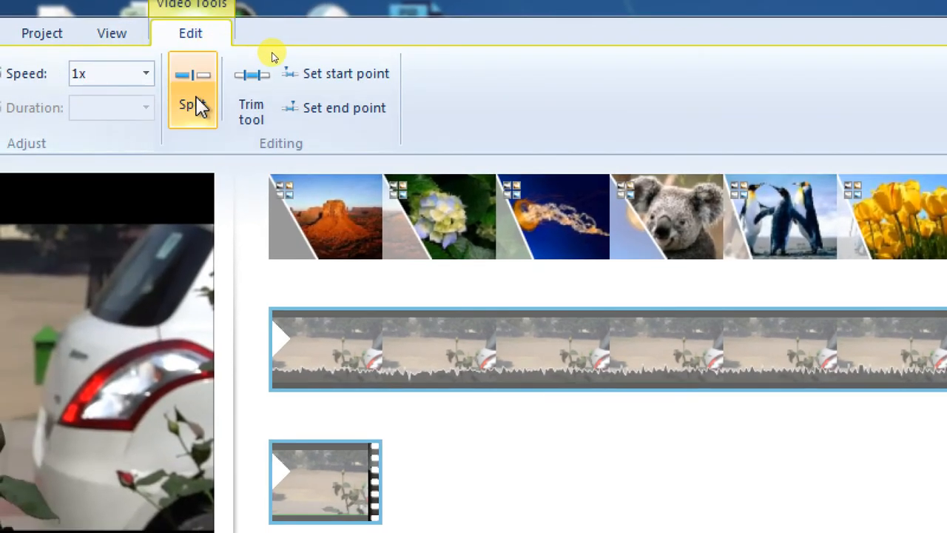
{"action": "left_click", "coordinate": [127, 82]}
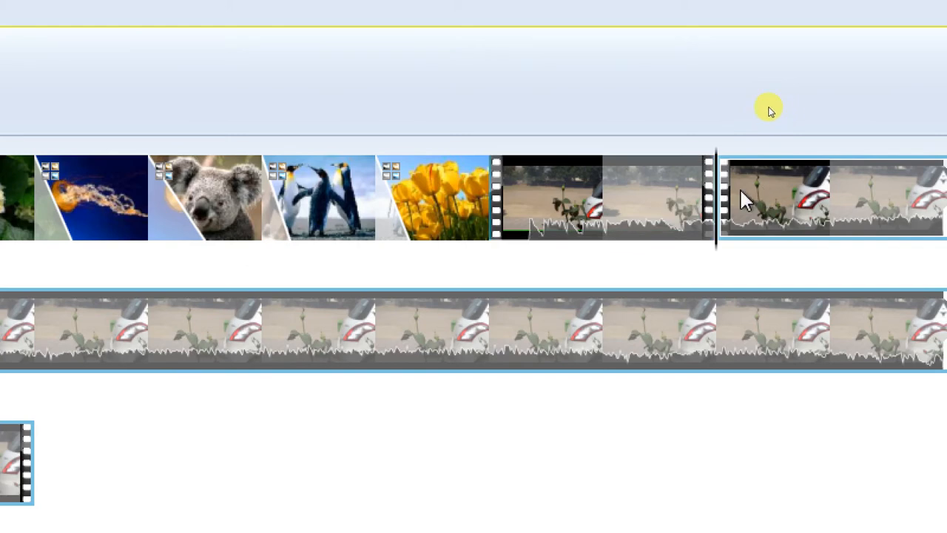
Split the remaining part of the video again, a short way into the second segment.
{"action": "left_click", "coordinate": [803, 204]}
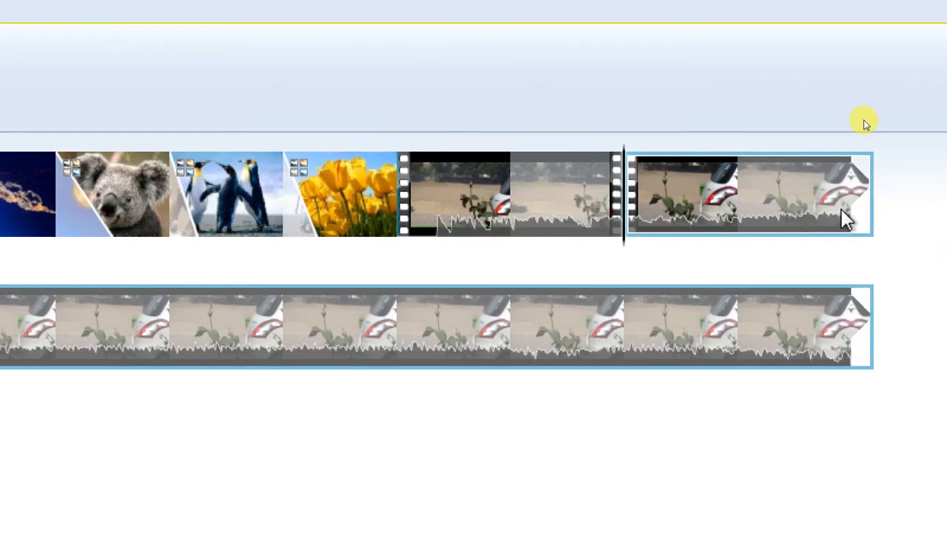
{"action": "left_click", "coordinate": [834, 219]}
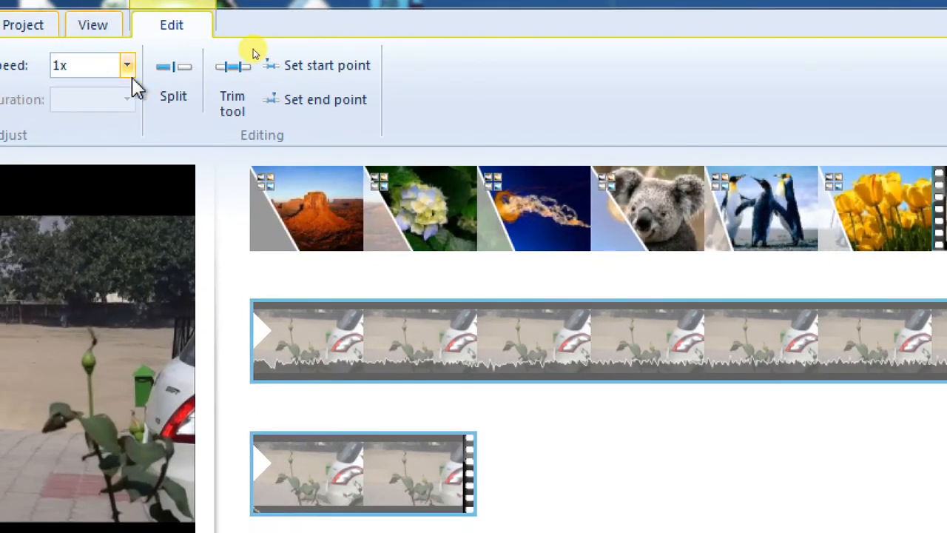
{"action": "left_click", "coordinate": [58, 93]}
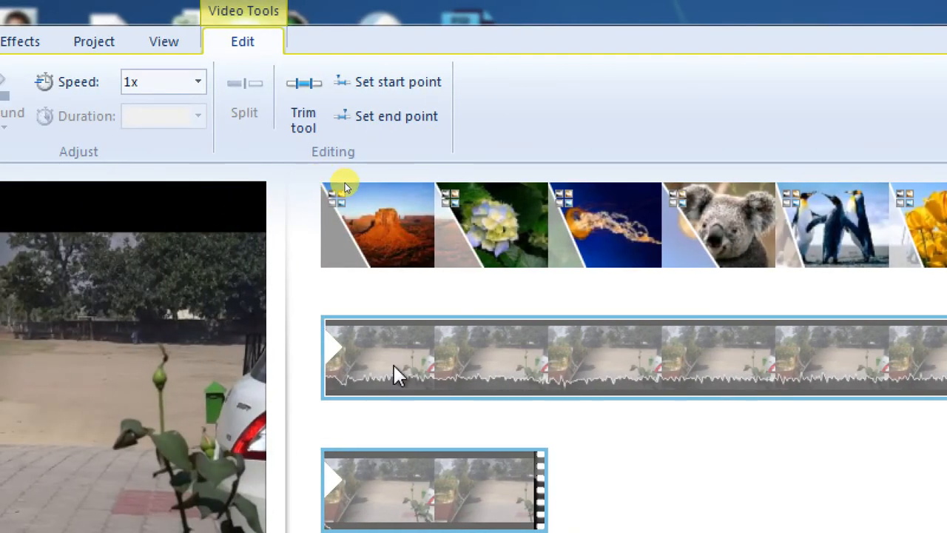
Set the last video segment's start point at the frame where the red flowers are shown.
{"action": "left_click", "coordinate": [333, 374]}
{"action": "left_click_drag", "start_coordinate": [322, 376], "coordinate": [408, 380]}
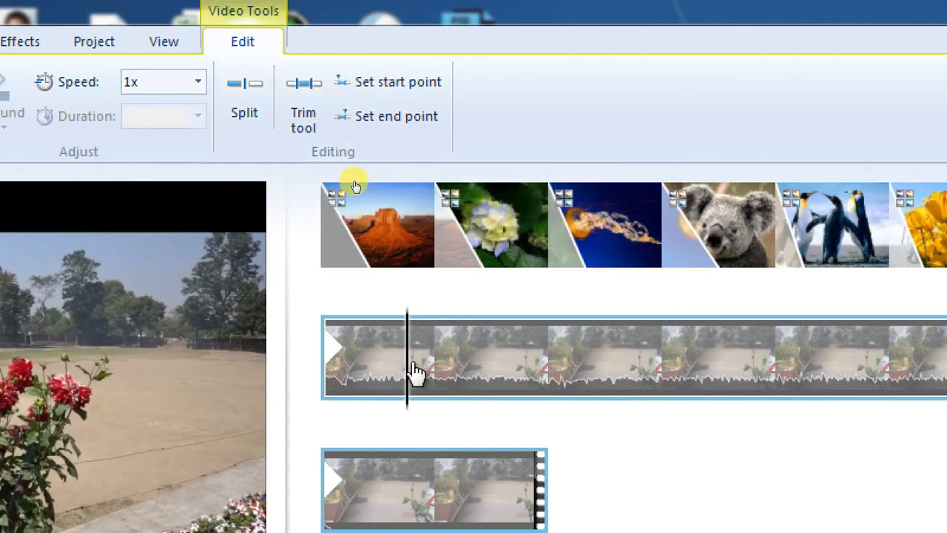
{"action": "left_click", "coordinate": [368, 83]}
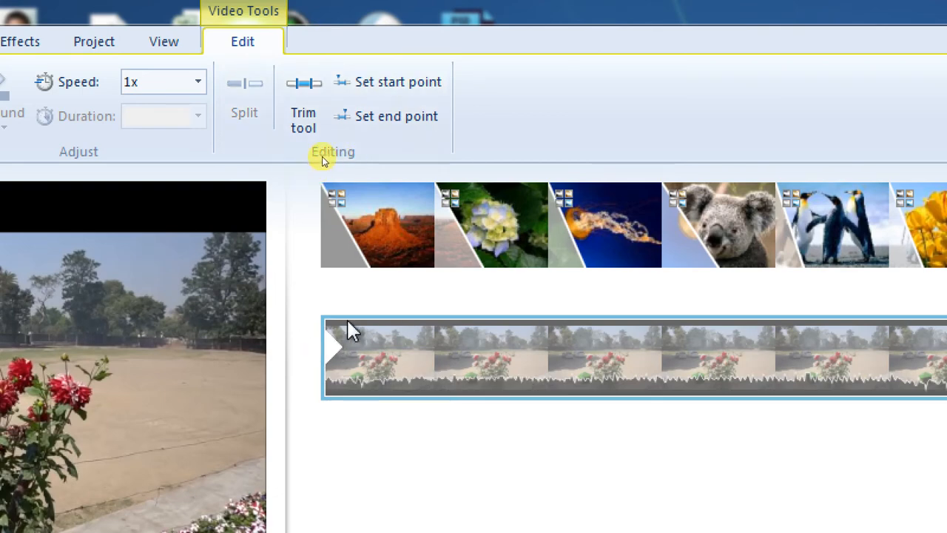
Set the last video segment's end point at the frame with the flowers and the parked white car.
{"action": "left_click", "coordinate": [435, 367]}
{"action": "left_click", "coordinate": [466, 370]}
{"action": "left_click_drag", "start_coordinate": [476, 374], "coordinate": [521, 375]}
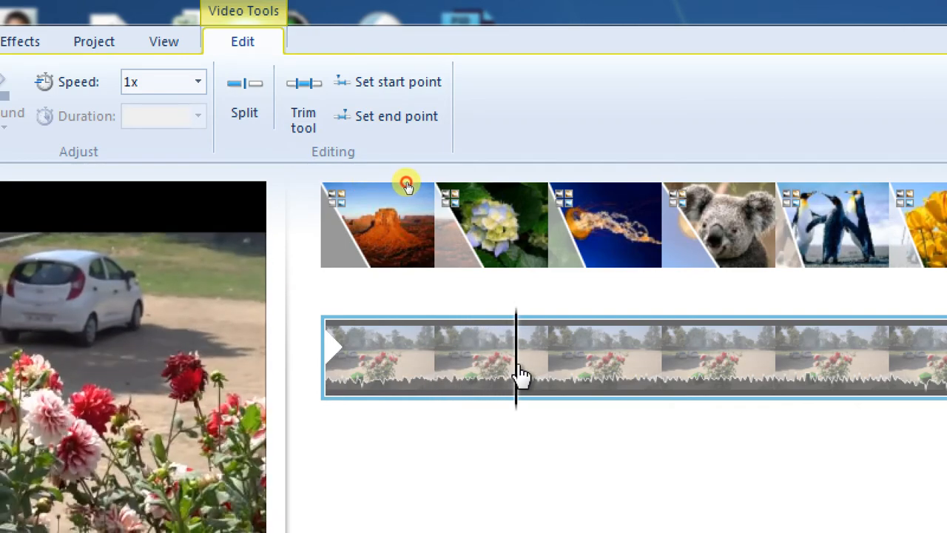
{"action": "left_click", "coordinate": [370, 118]}
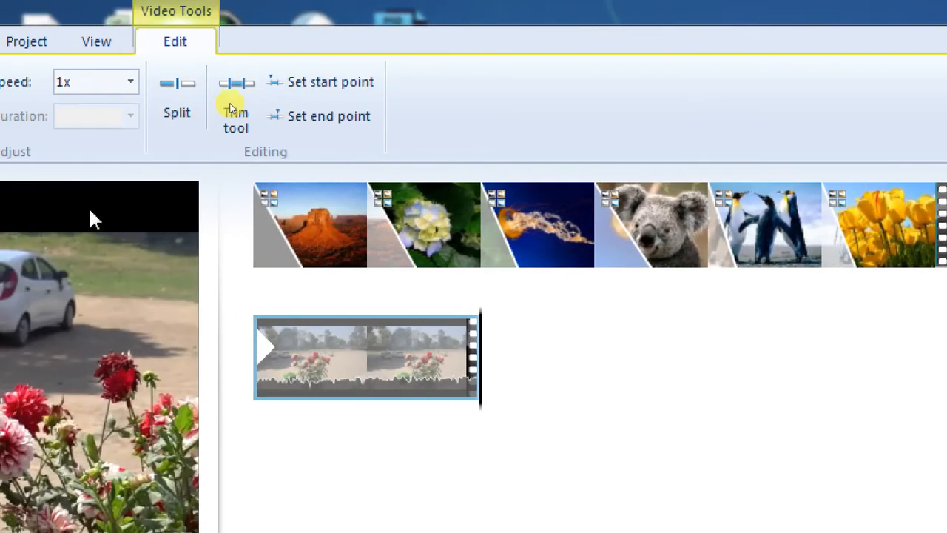
Adjust the flower segment's end point with the Trim tool and save the trim.
{"action": "left_click", "coordinate": [242, 100]}
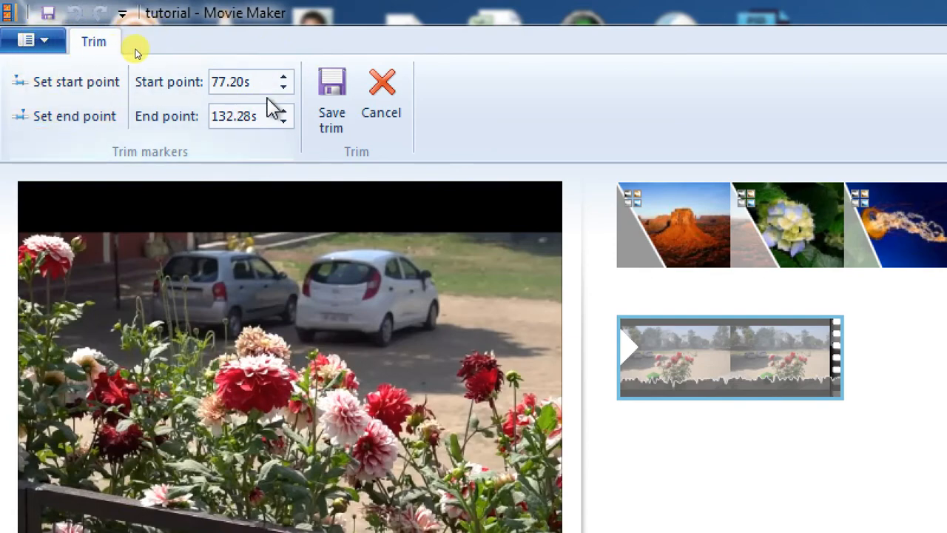
{"action": "left_click_drag", "start_coordinate": [285, 124], "coordinate": [285, 124]}
{"action": "left_click", "coordinate": [337, 90]}
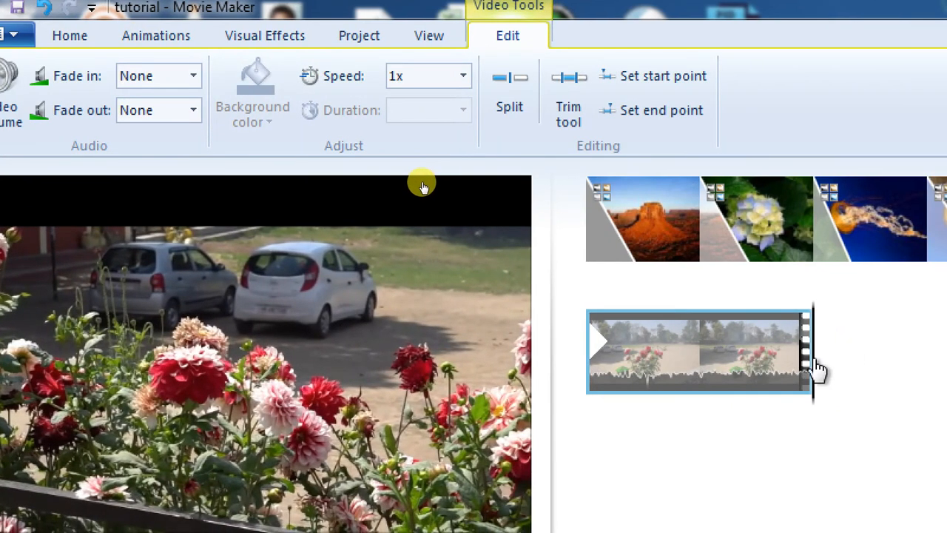
Apply a transition to the first video segment after the tulips photo.
{"action": "mouse_move", "coordinate": [818, 370]}
{"action": "left_mouse_down"}
{"action": "mouse_move", "coordinate": [645, 375]}
{"action": "mouse_move", "coordinate": [824, 375]}
{"action": "left_mouse_up"}
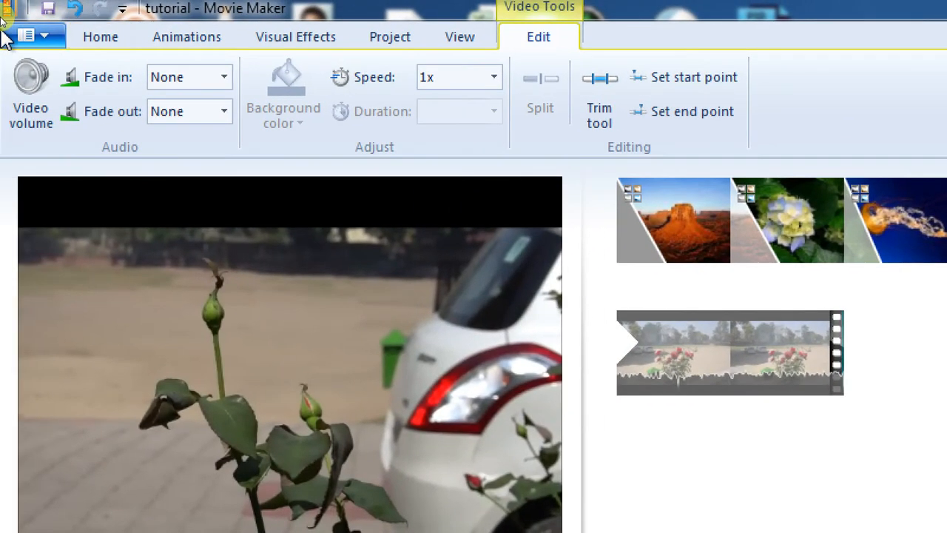
{"action": "left_click", "coordinate": [192, 33]}
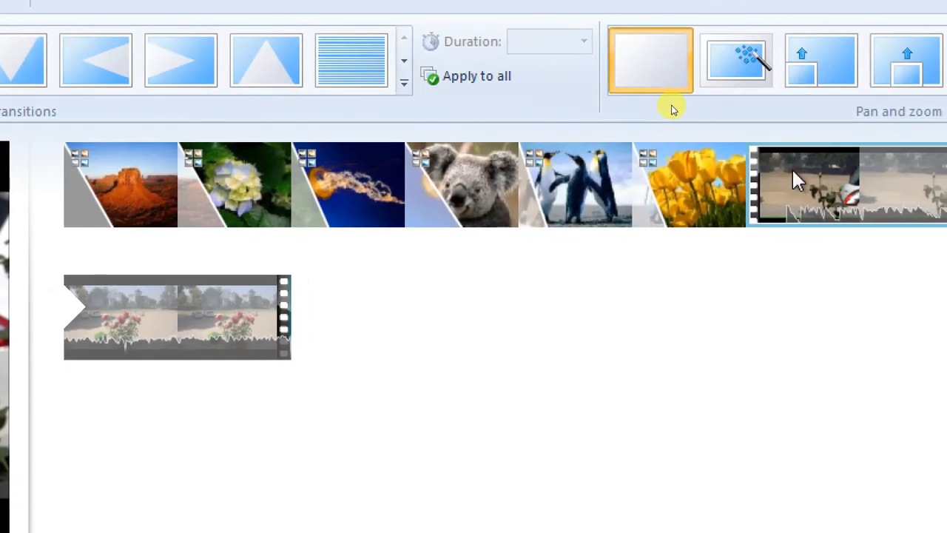
{"action": "left_click", "coordinate": [672, 107]}
{"action": "left_click", "coordinate": [274, 111]}
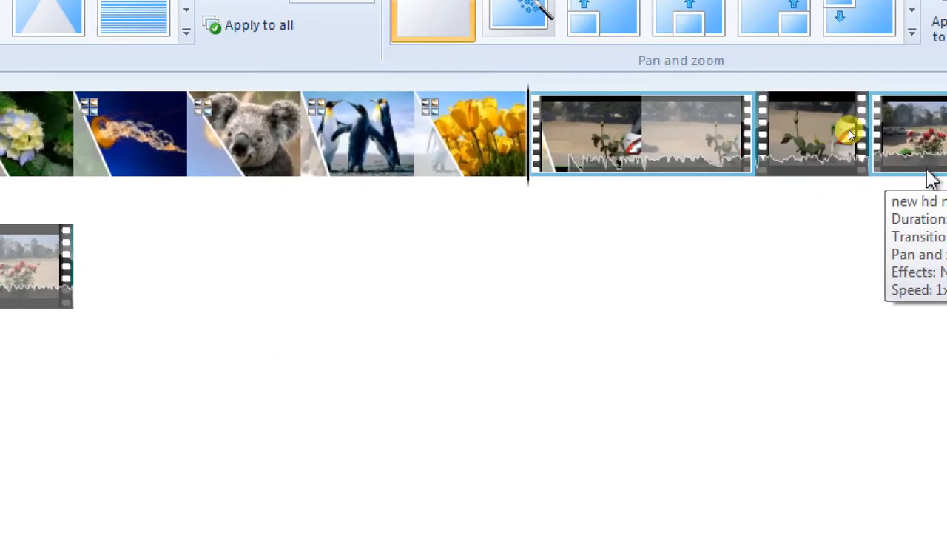
Apply a transition to the second video segment and the horizontal-lines transition to the flower segment.
{"action": "left_click", "coordinate": [815, 146]}
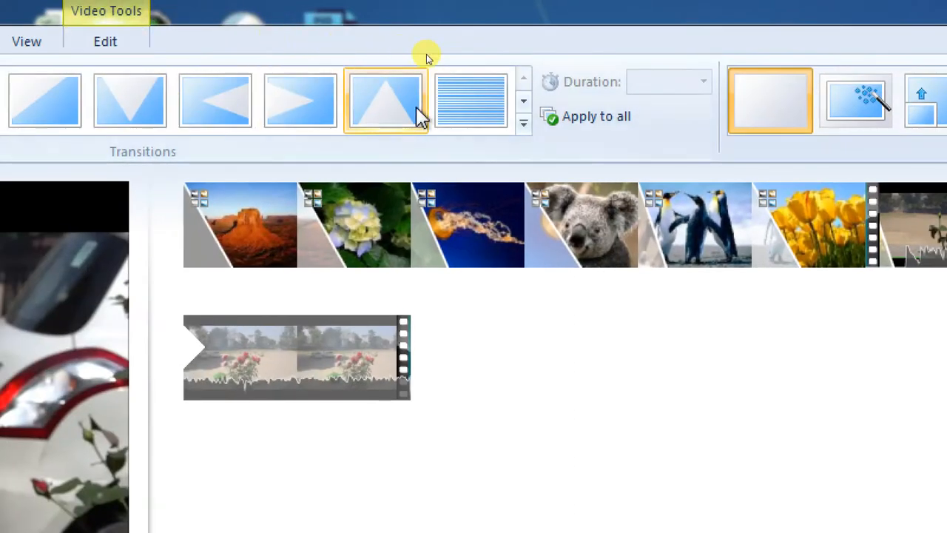
{"action": "left_click", "coordinate": [82, 15]}
{"action": "left_click", "coordinate": [722, 163]}
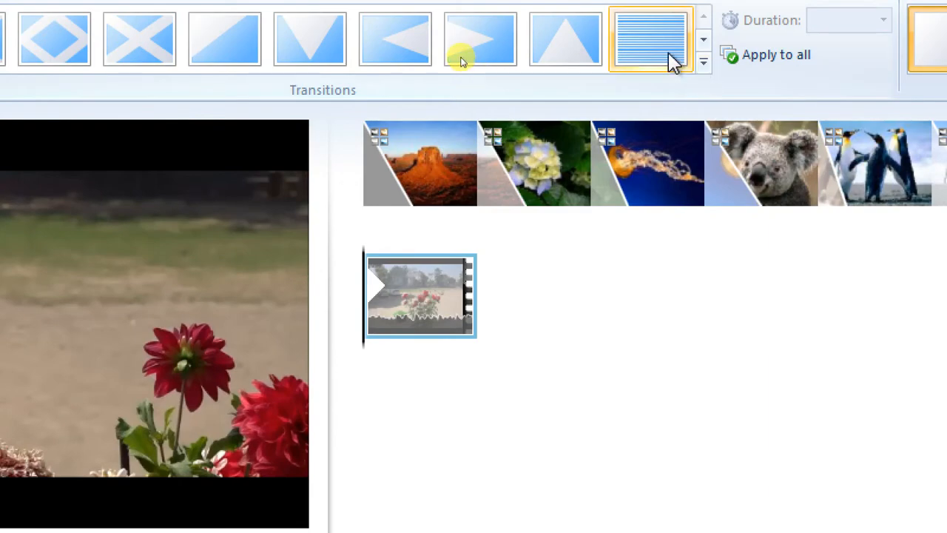
{"action": "left_click", "coordinate": [673, 60]}
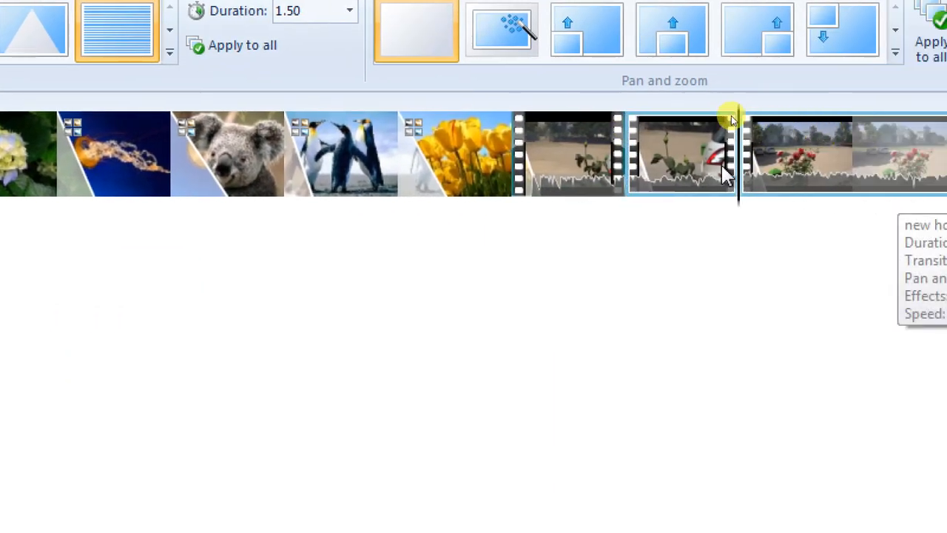
Play the movie from the start of the first video segment to preview its transition, and pause it.
{"action": "left_click", "coordinate": [567, 165]}
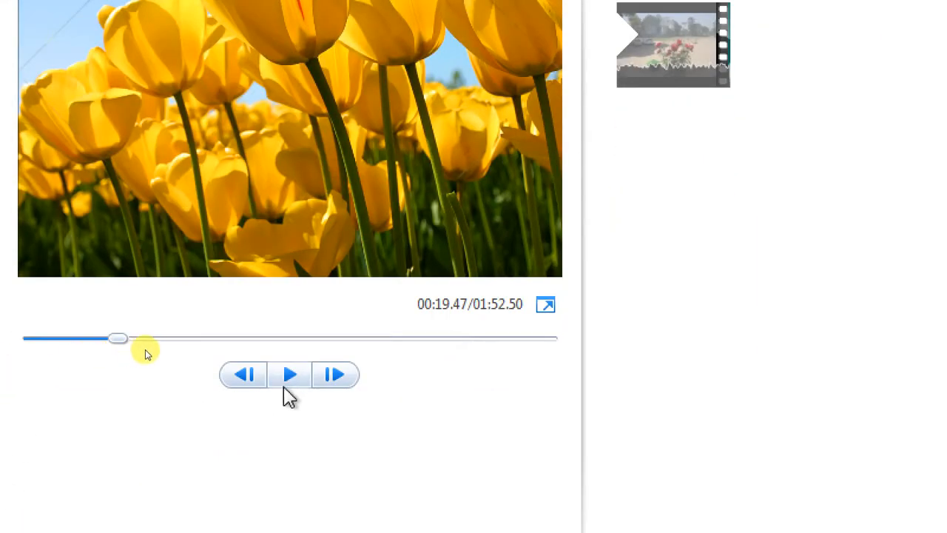
{"action": "left_click", "coordinate": [292, 383]}
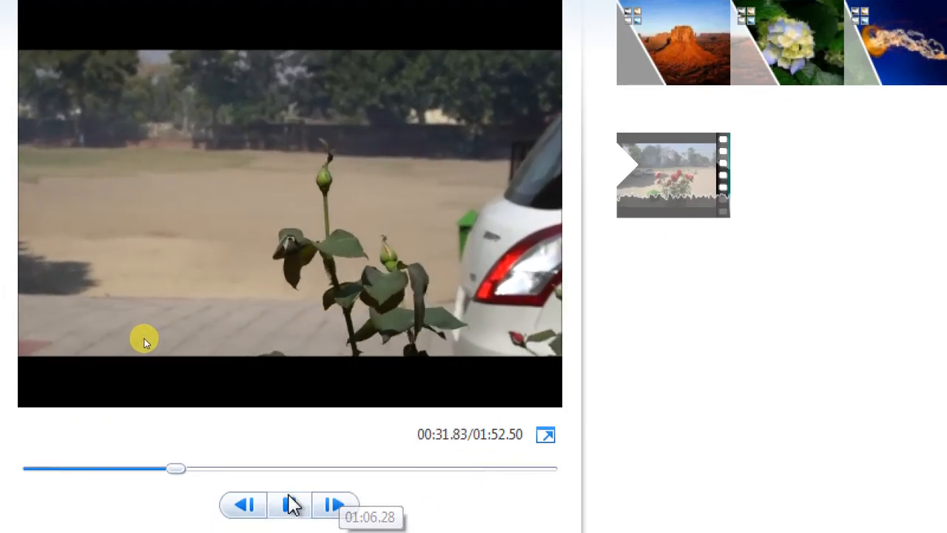
{"action": "left_click", "coordinate": [289, 514]}
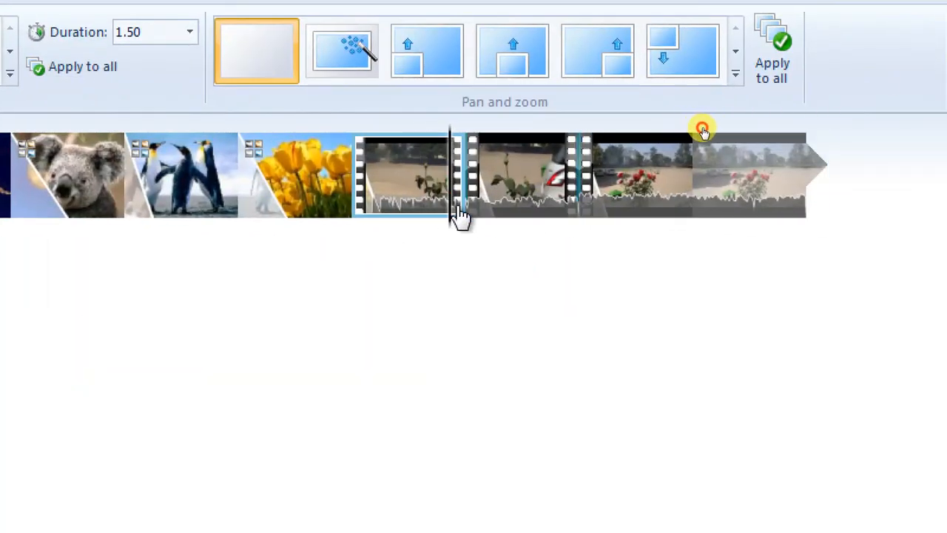
Set the flower segment's playback speed to 8x and preview the result.
{"action": "left_click", "coordinate": [725, 211]}
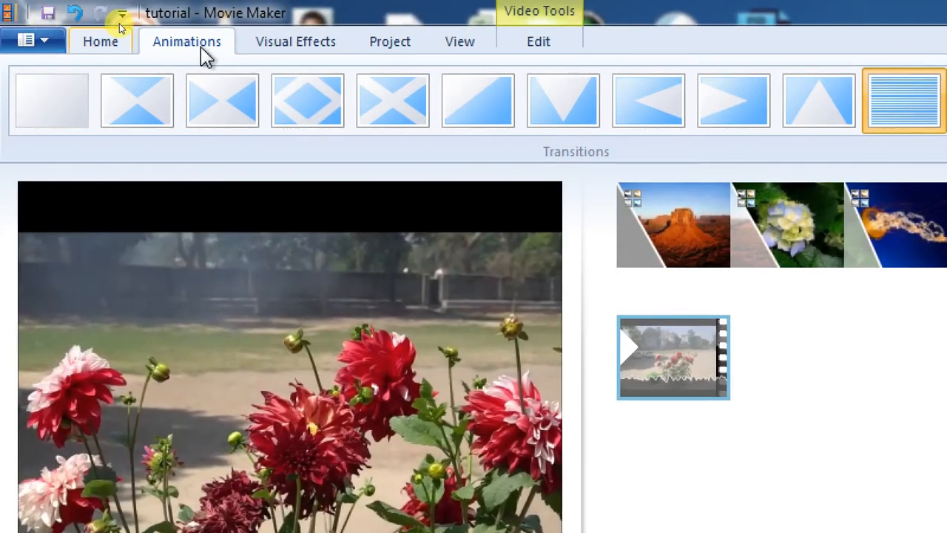
{"action": "left_click", "coordinate": [539, 43]}
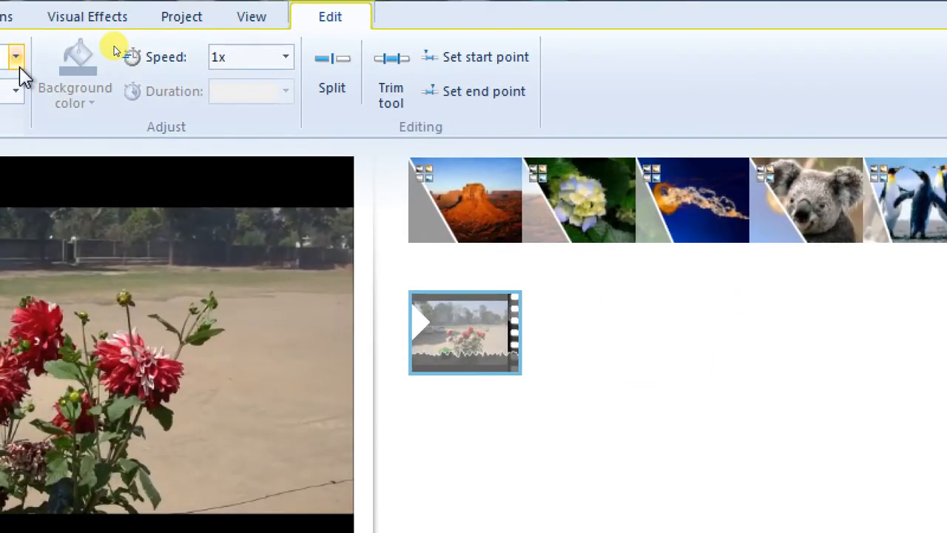
{"action": "left_click", "coordinate": [288, 61]}
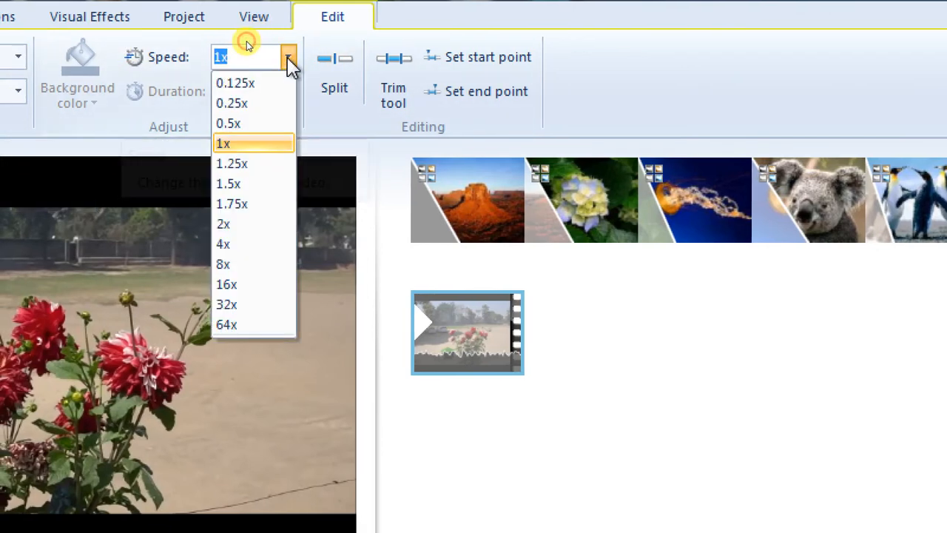
{"action": "left_click", "coordinate": [226, 265]}
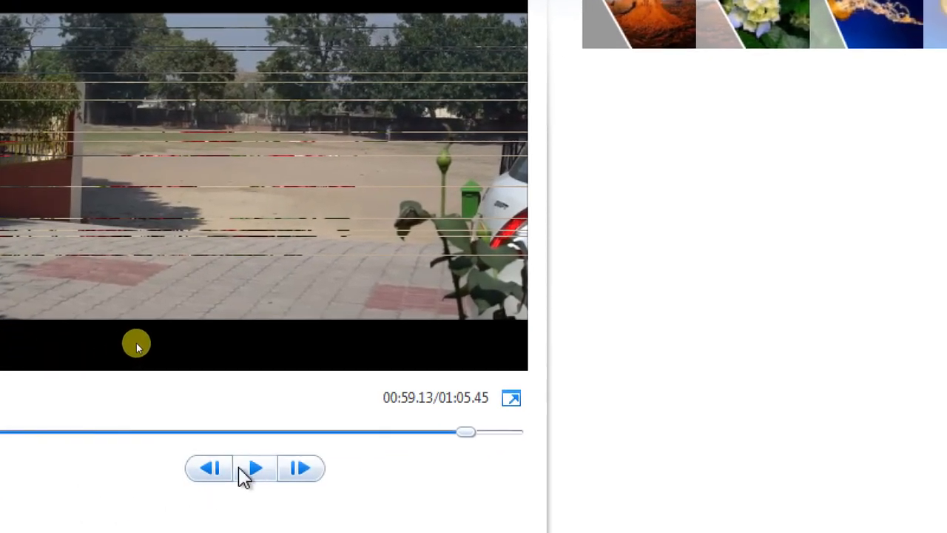
{"action": "left_click", "coordinate": [245, 477]}
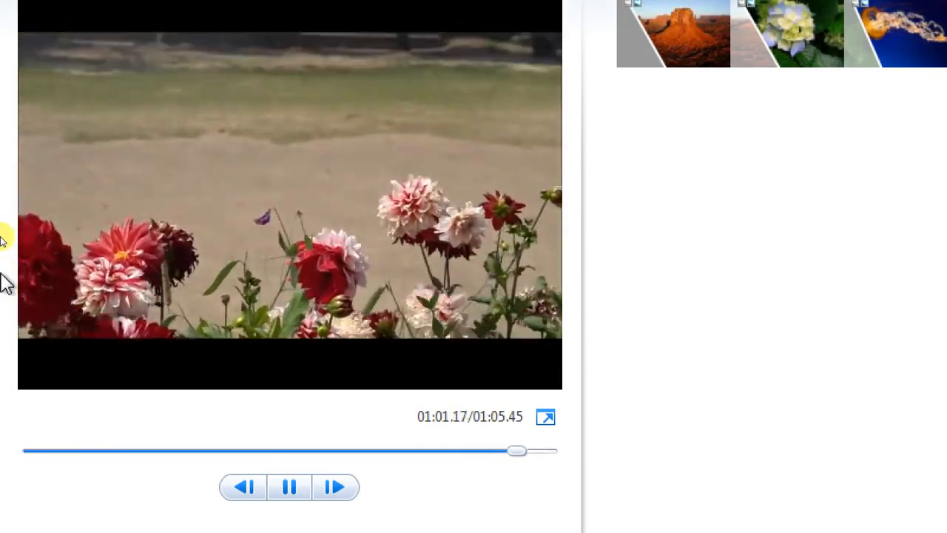
{"action": "left_click", "coordinate": [287, 489]}
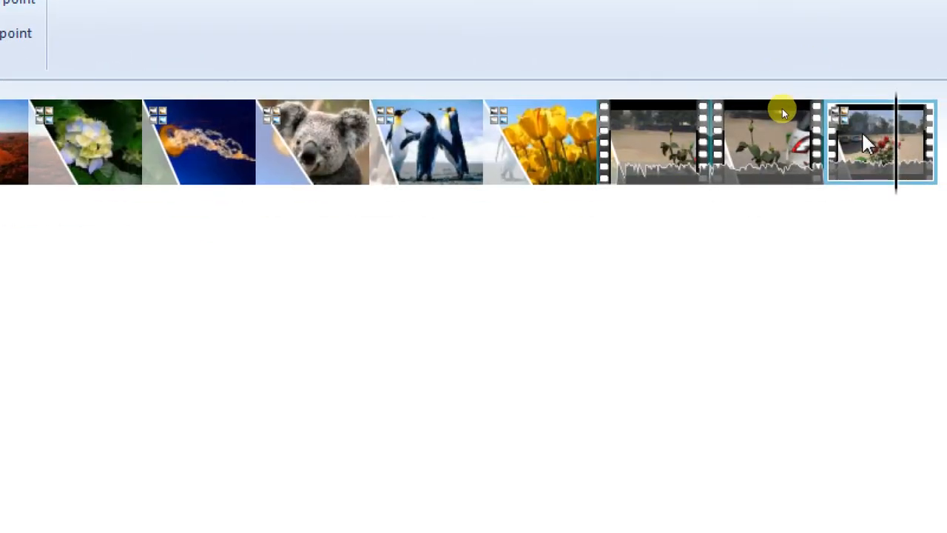
Set the flower segment's playback speed to 0.25x and preview it in slow motion.
{"action": "left_click", "coordinate": [861, 136]}
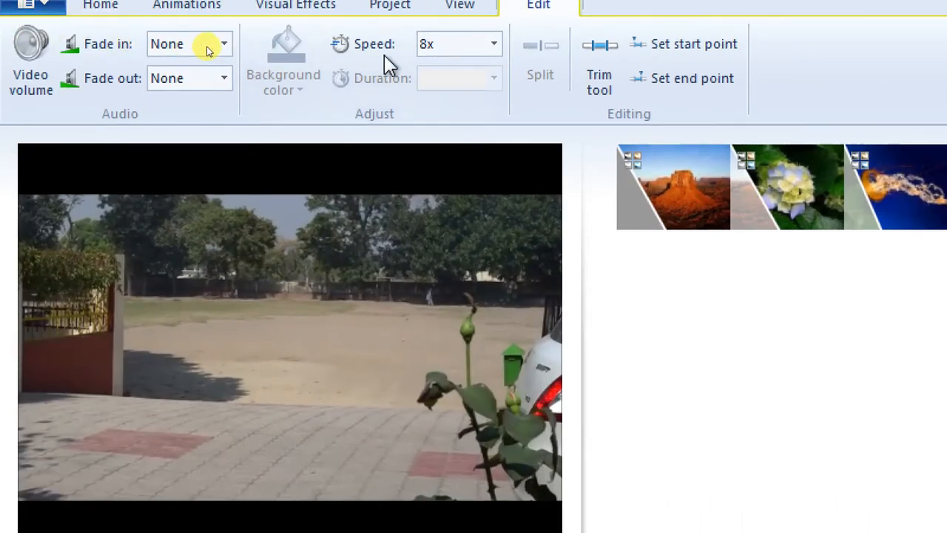
{"action": "left_click", "coordinate": [495, 46]}
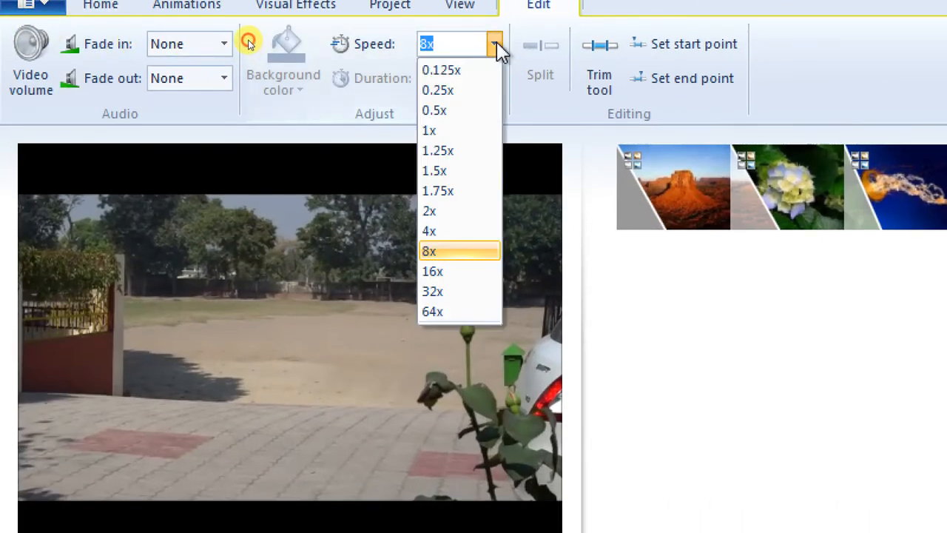
{"action": "left_click", "coordinate": [449, 89]}
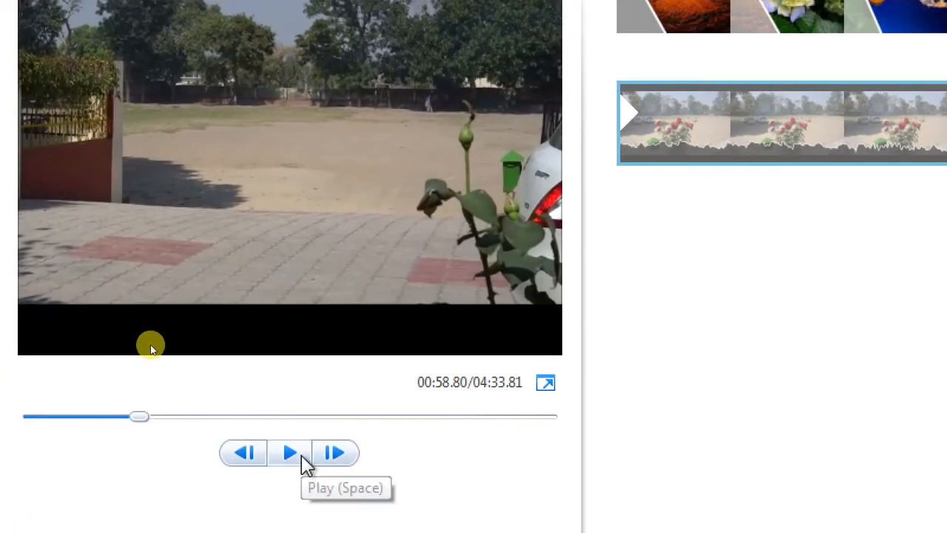
{"action": "left_click", "coordinate": [303, 460]}
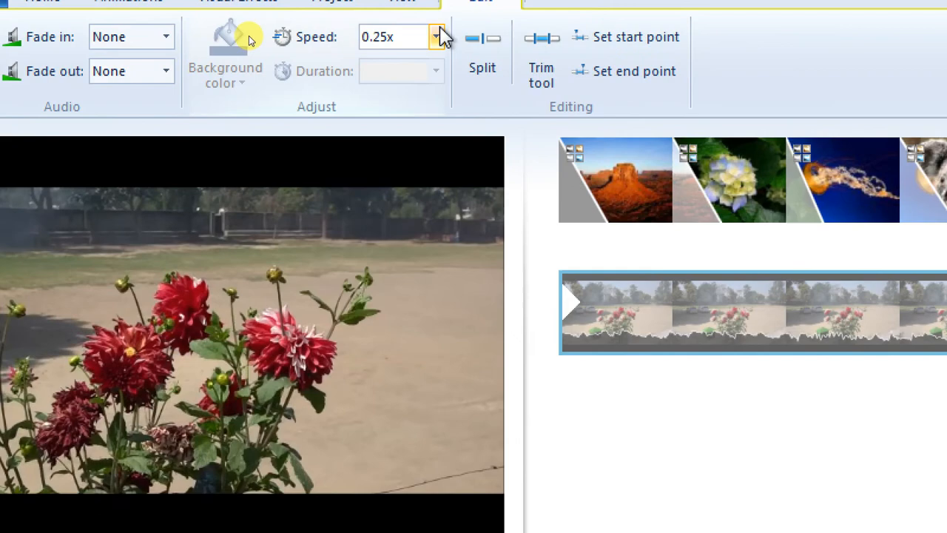
Set the flower segment's playback speed back to 1x.
{"action": "left_click", "coordinate": [439, 37]}
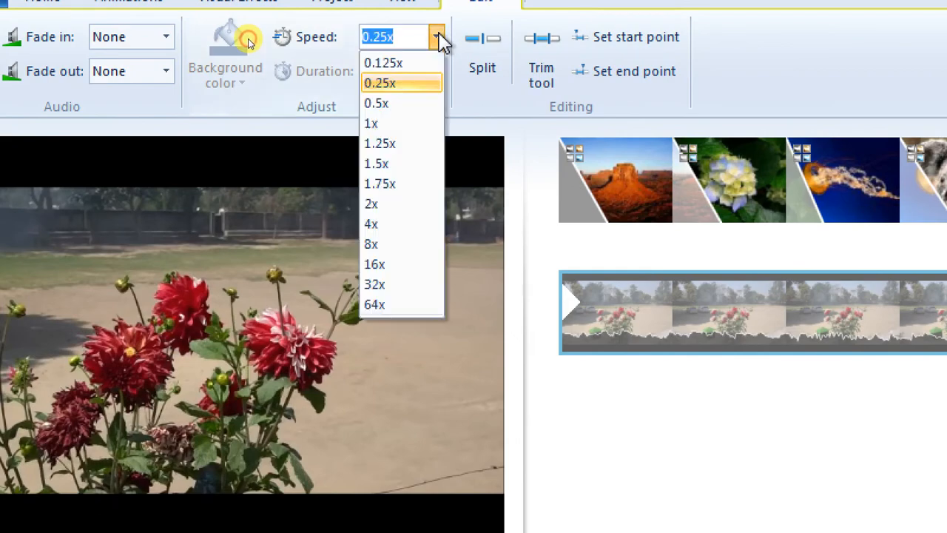
{"action": "left_click", "coordinate": [390, 123]}
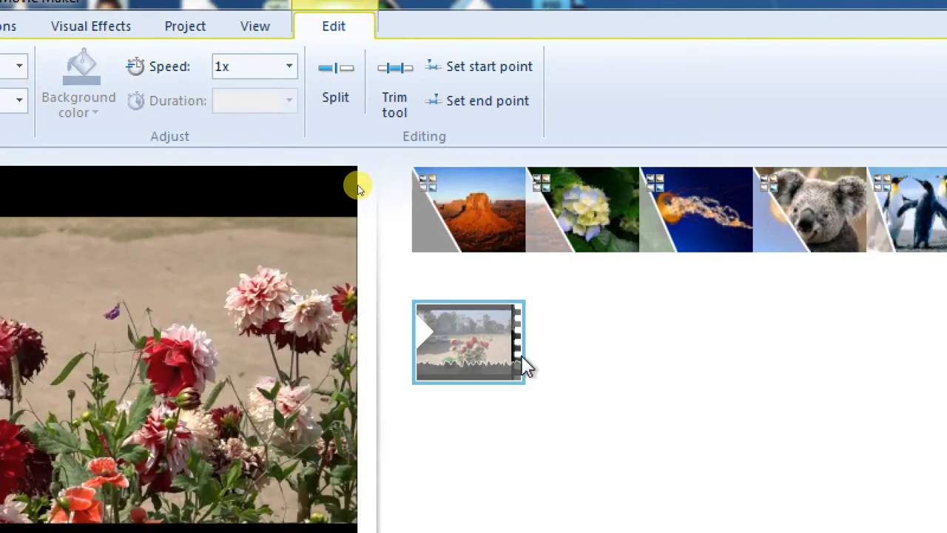
{"action": "left_click", "coordinate": [446, 349]}
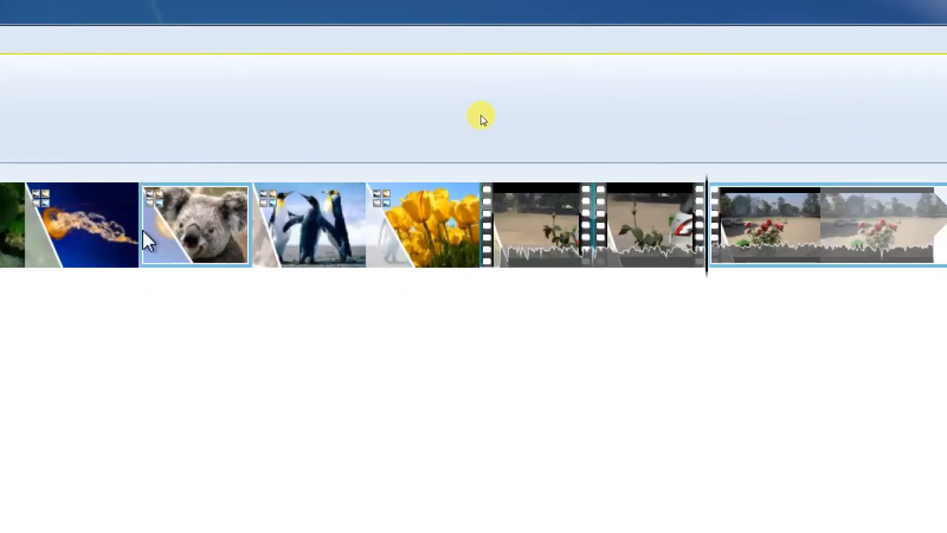
Go back to the desert photo at the beginning and add "Holy family convent school.mp3" from the PC as the movie's music.
{"action": "left_click", "coordinate": [229, 260]}
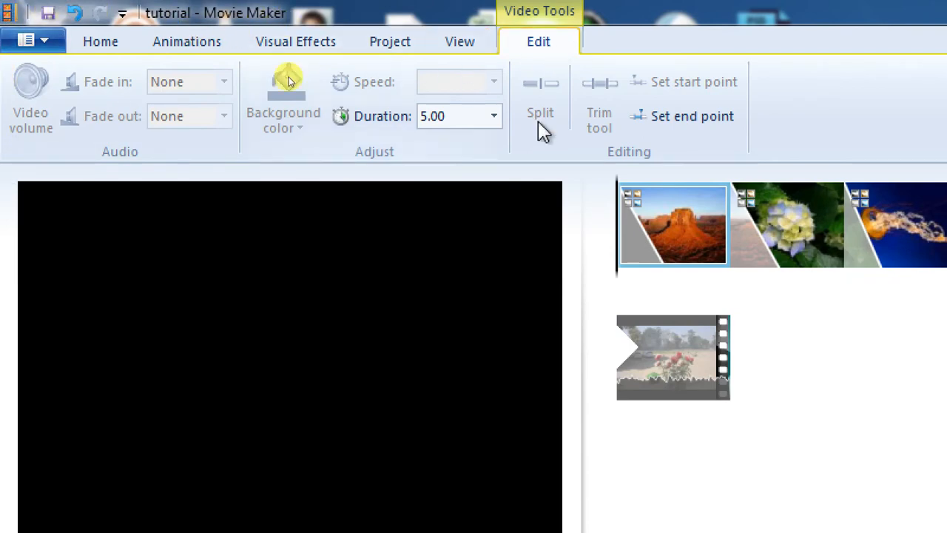
{"action": "left_click", "coordinate": [795, 231]}
{"action": "left_click", "coordinate": [896, 229]}
{"action": "left_click", "coordinate": [709, 229]}
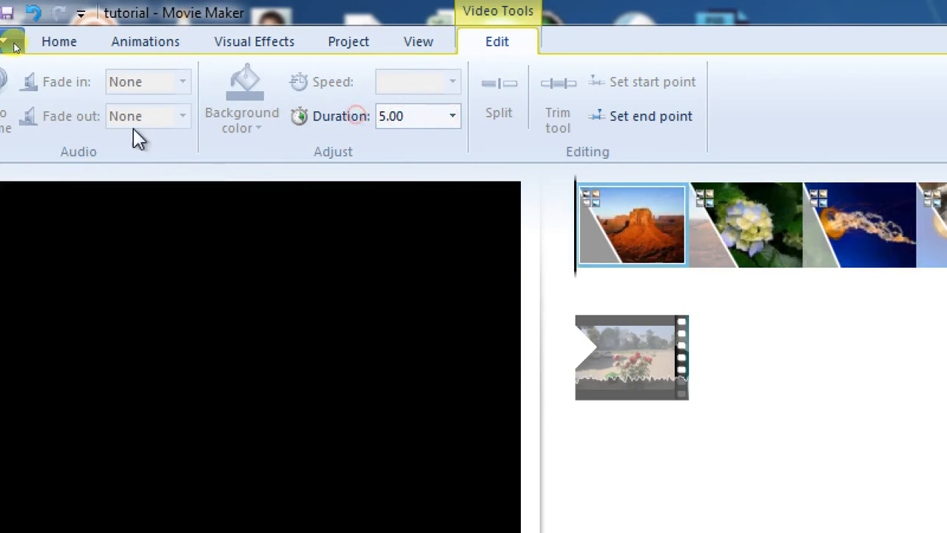
{"action": "left_click", "coordinate": [101, 49]}
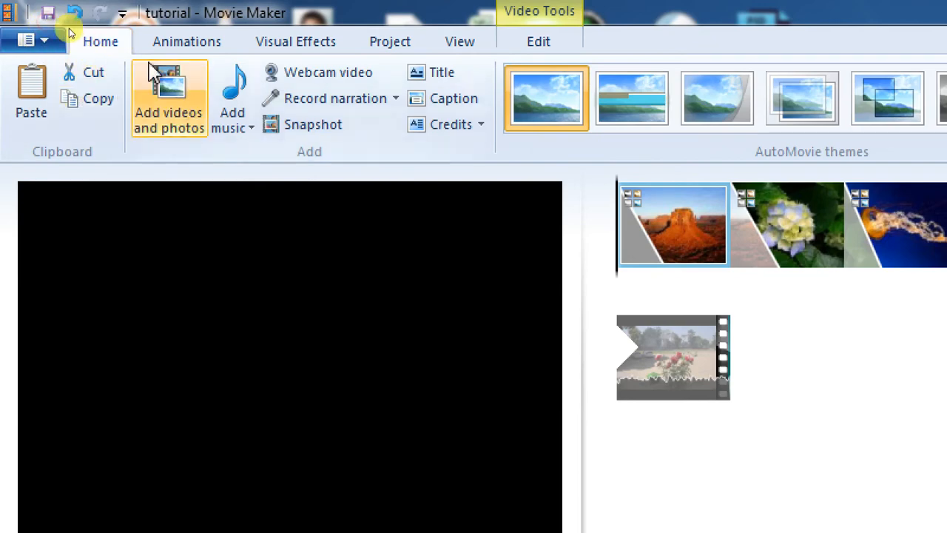
{"action": "left_click", "coordinate": [241, 133]}
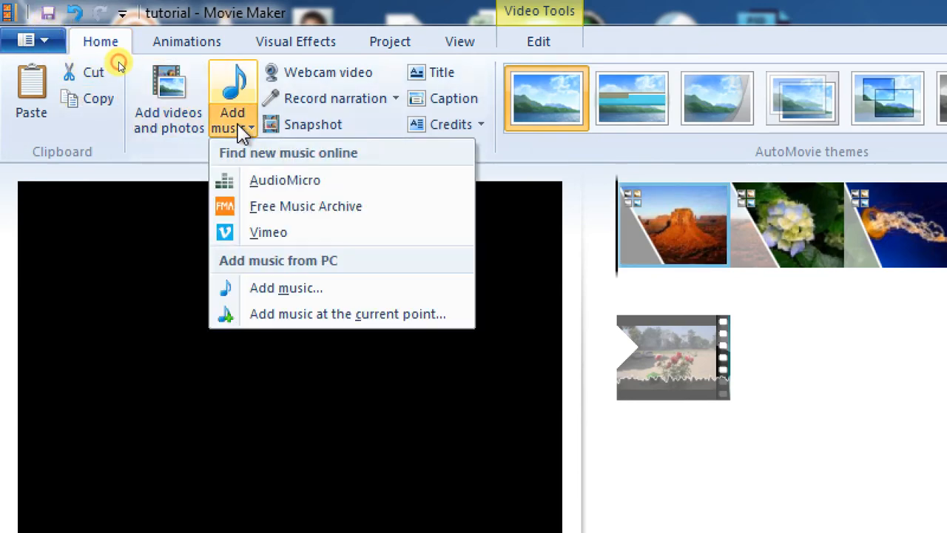
{"action": "left_click", "coordinate": [286, 290]}
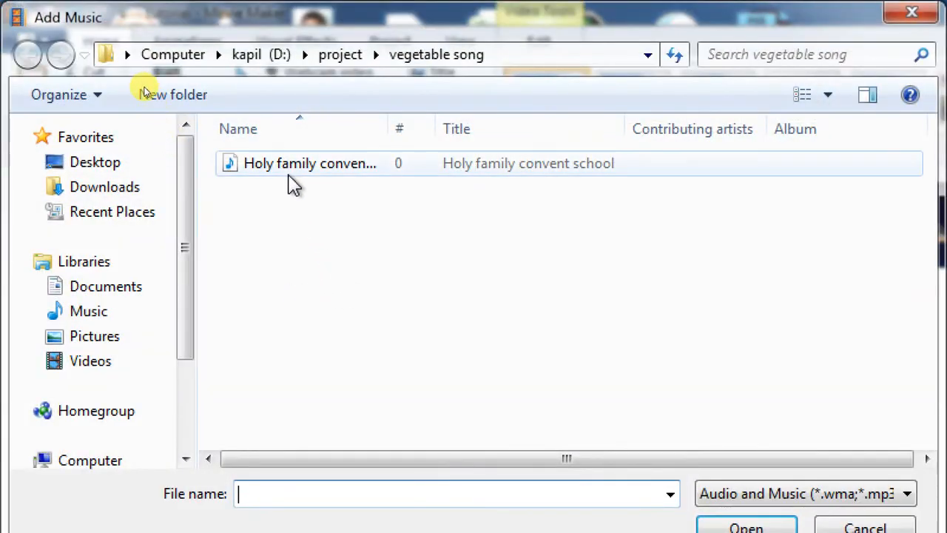
{"action": "left_click", "coordinate": [293, 176]}
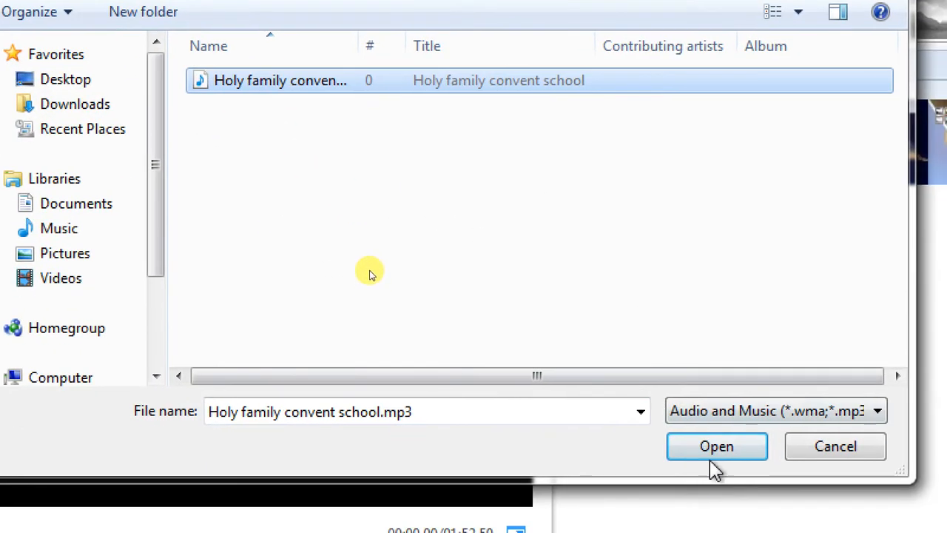
{"action": "left_click", "coordinate": [744, 528]}
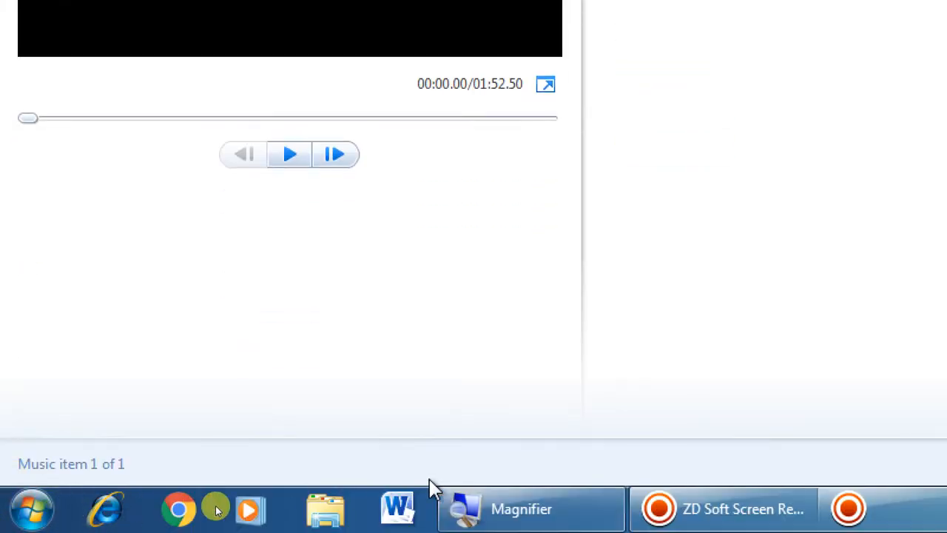
Switch to Magnifier, reduce the screen zoom to 100%, and dismiss the driver update notification.
{"action": "left_click", "coordinate": [504, 518]}
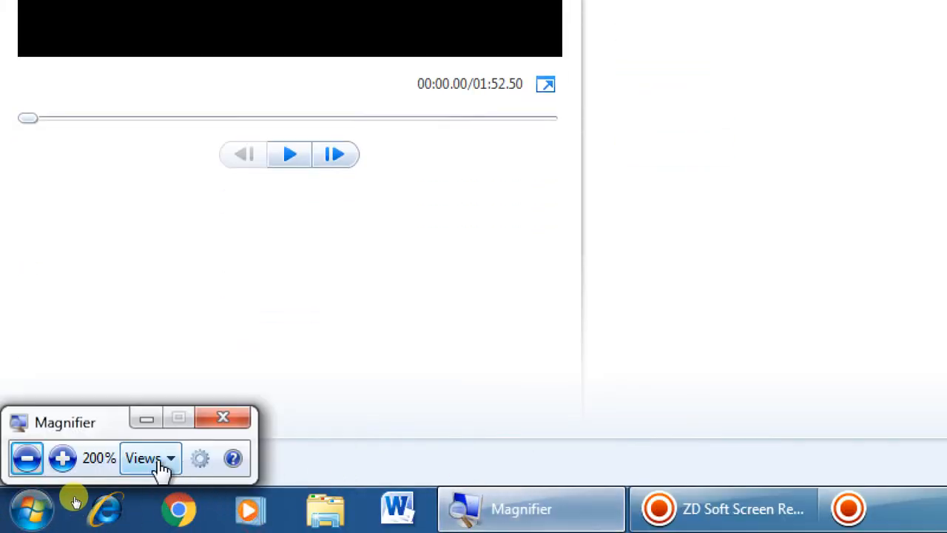
{"action": "left_click", "coordinate": [27, 458]}
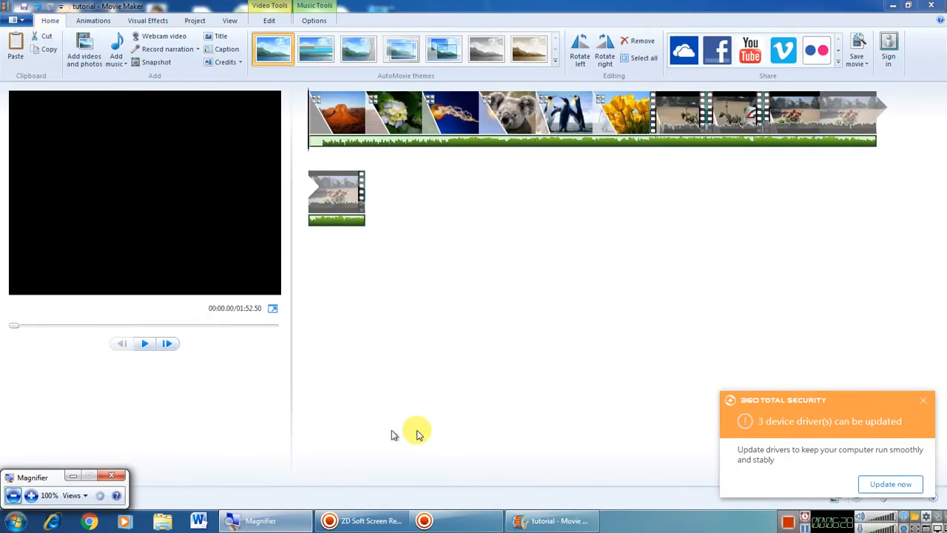
{"action": "left_click", "coordinate": [925, 406]}
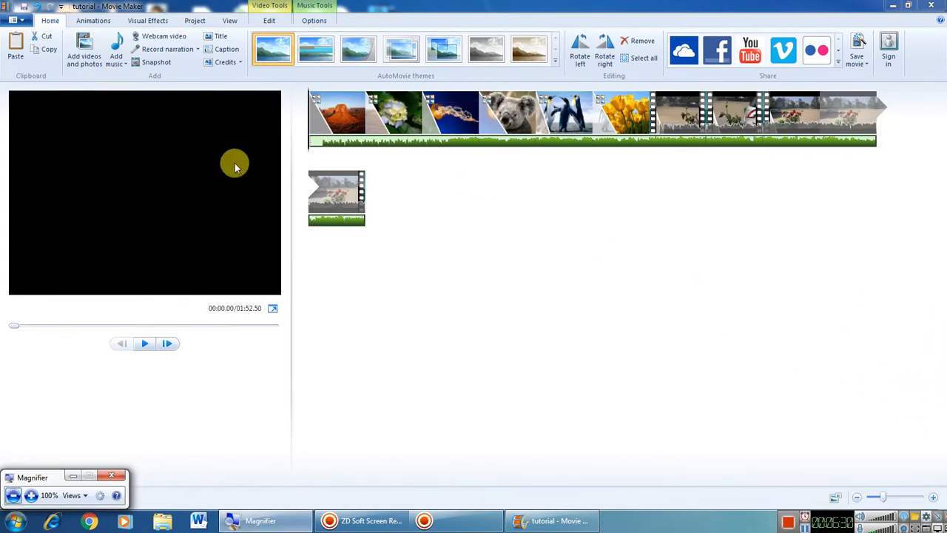
Play the movie with its music from the beginning and preview it in full screen.
{"action": "left_click", "coordinate": [147, 347]}
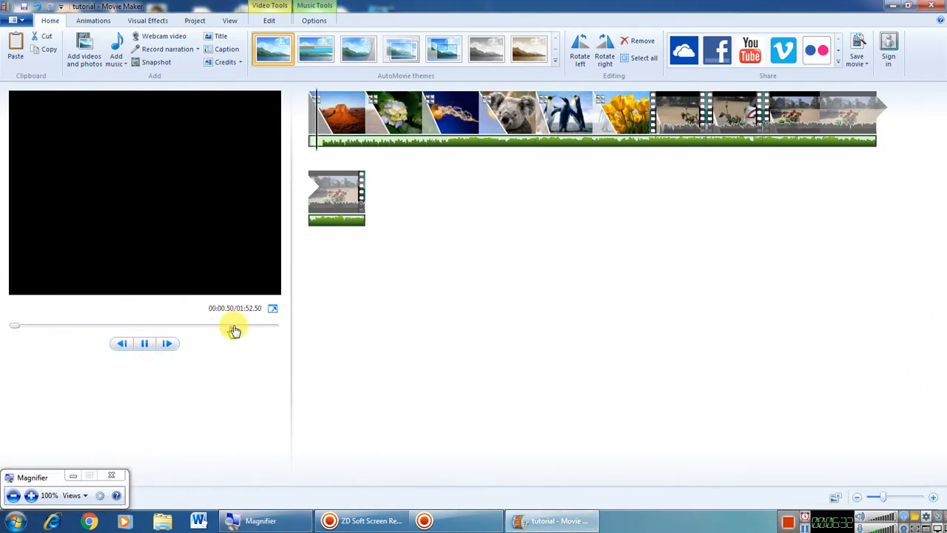
{"action": "left_click", "coordinate": [272, 308]}
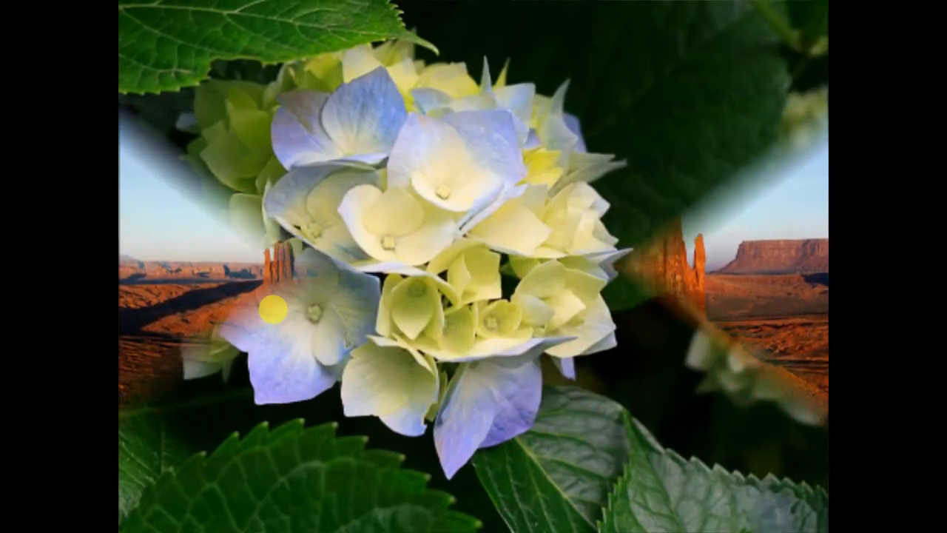
{"action": "mouse_move", "coordinate": [877, 24]}
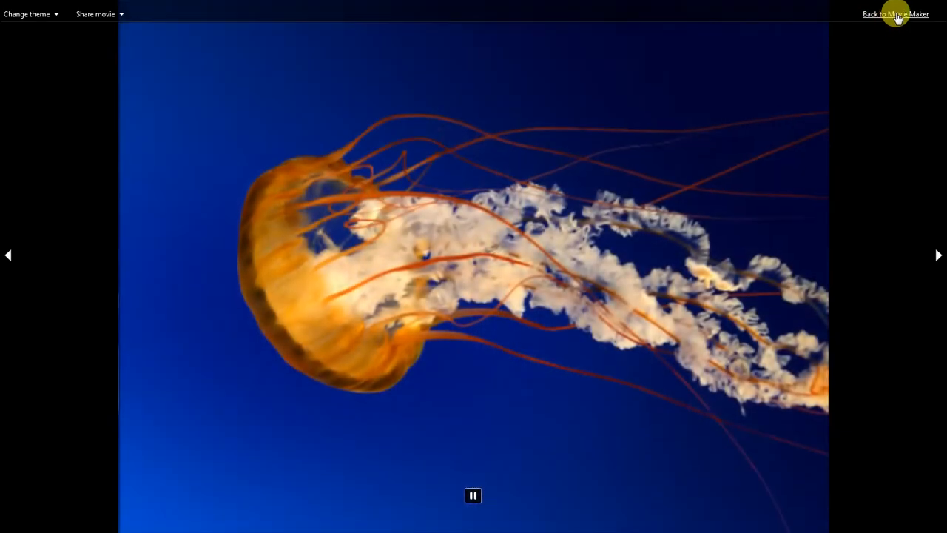
Leave the full-screen preview, scrub through the photos and the first video clip, and return to the movie's beginning.
{"action": "left_click", "coordinate": [896, 15]}
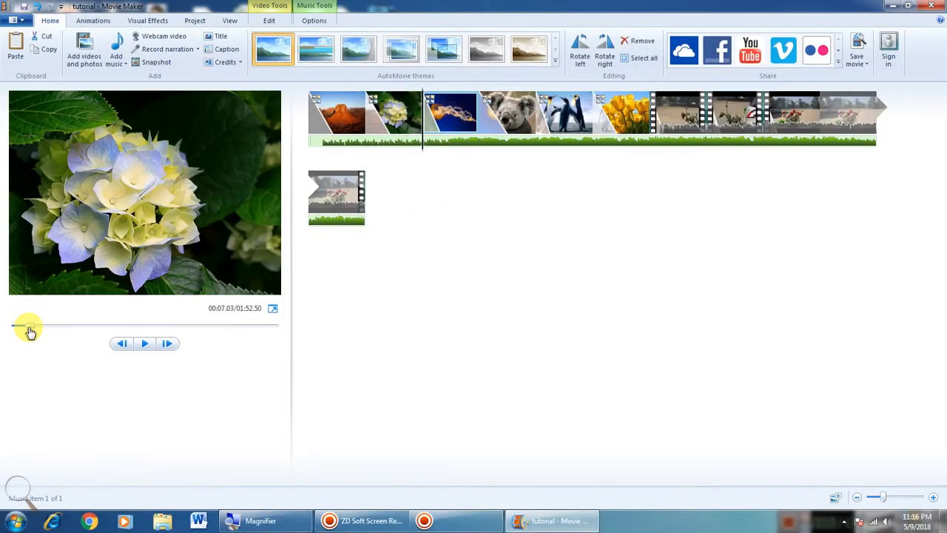
{"action": "left_click_drag", "start_coordinate": [29, 331], "coordinate": [74, 327]}
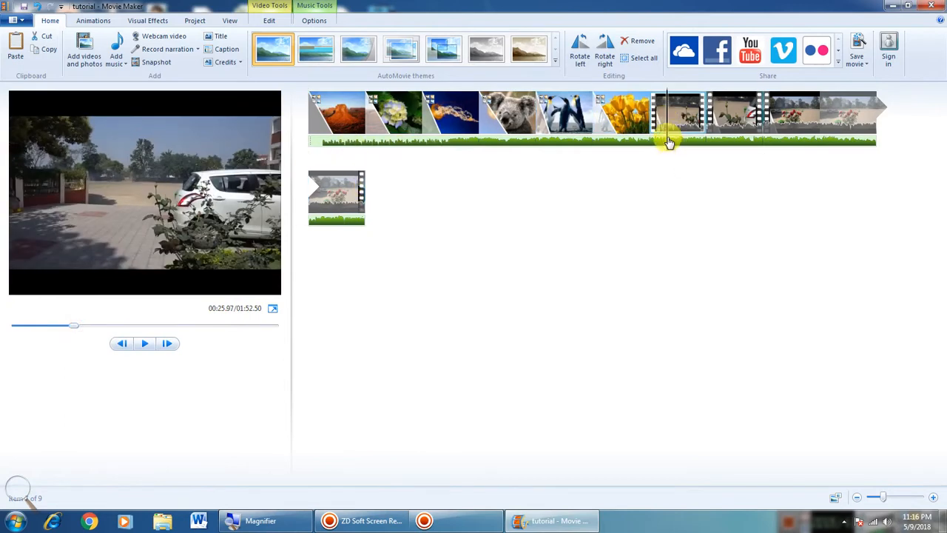
{"action": "mouse_move", "coordinate": [668, 142]}
{"action": "left_mouse_down"}
{"action": "mouse_move", "coordinate": [698, 141]}
{"action": "mouse_move", "coordinate": [678, 144]}
{"action": "left_mouse_up"}
{"action": "left_click_drag", "start_coordinate": [582, 142], "coordinate": [303, 148]}
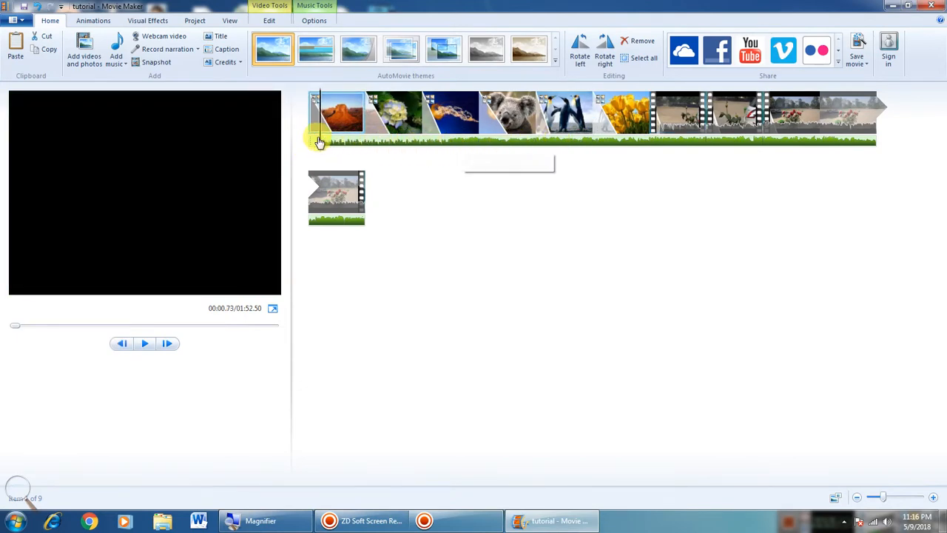
{"action": "mouse_move", "coordinate": [320, 143]}
{"action": "left_mouse_down"}
{"action": "mouse_move", "coordinate": [330, 142]}
{"action": "mouse_move", "coordinate": [313, 146]}
{"action": "left_mouse_up"}
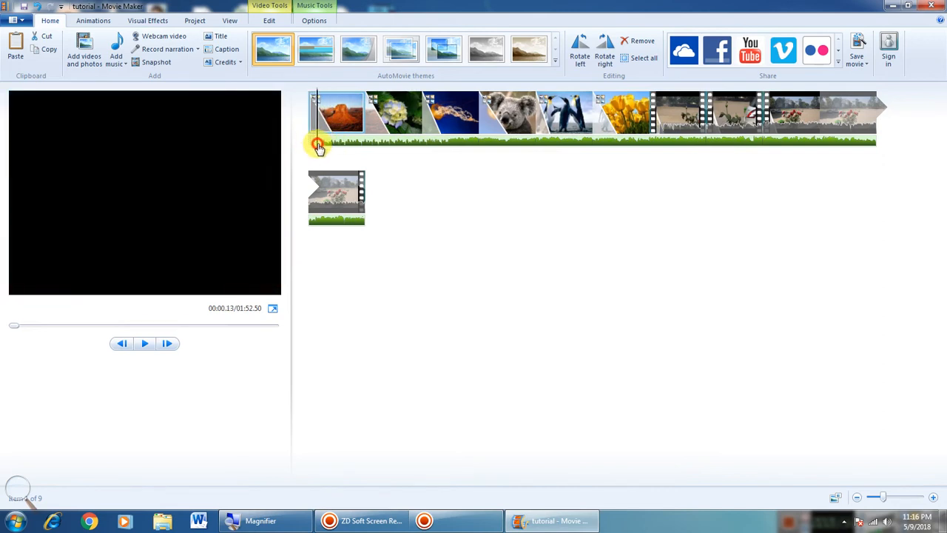
Switch to Magnifier and enlarge the screen zoom to 200%.
{"action": "left_click", "coordinate": [260, 519]}
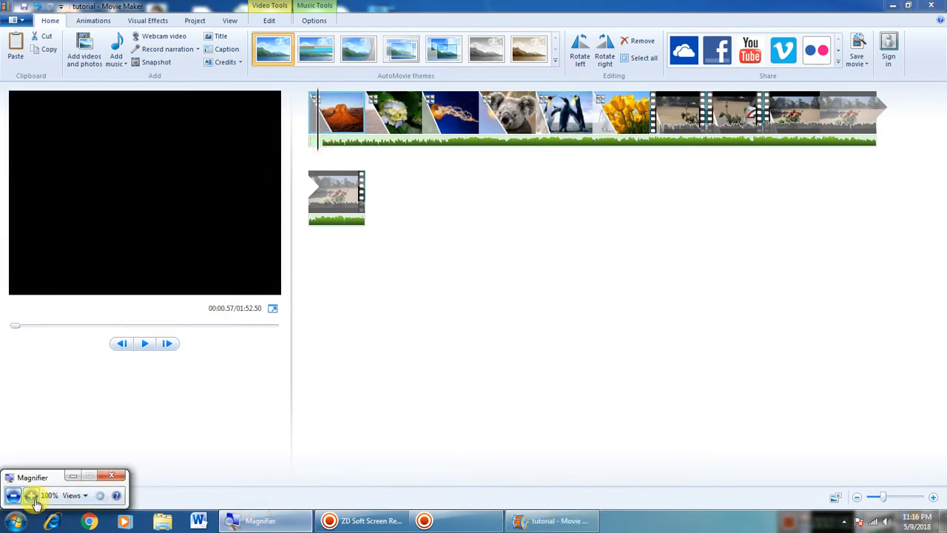
{"action": "left_click", "coordinate": [30, 496]}
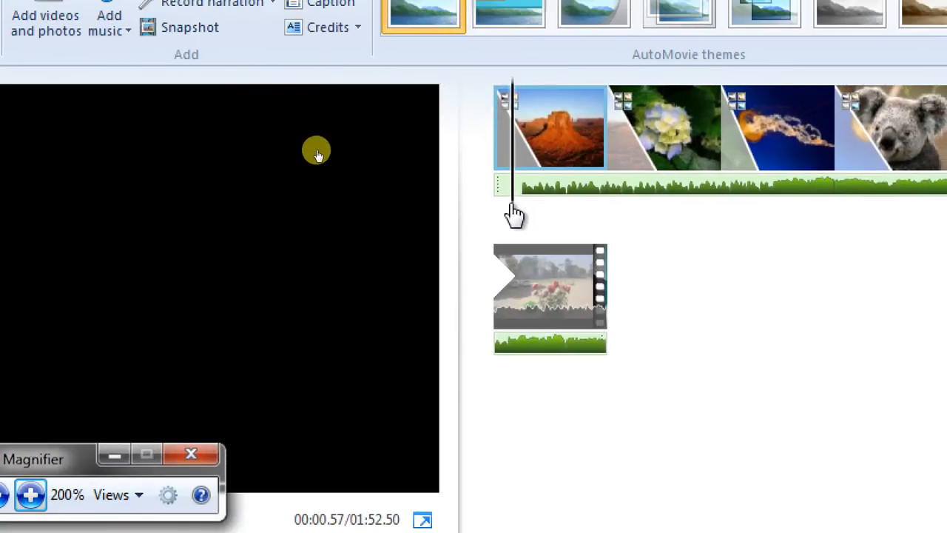
Play the opening seconds of the desert photo with its music, pause, and go back near the beginning.
{"action": "left_click_drag", "start_coordinate": [316, 146], "coordinate": [311, 146]}
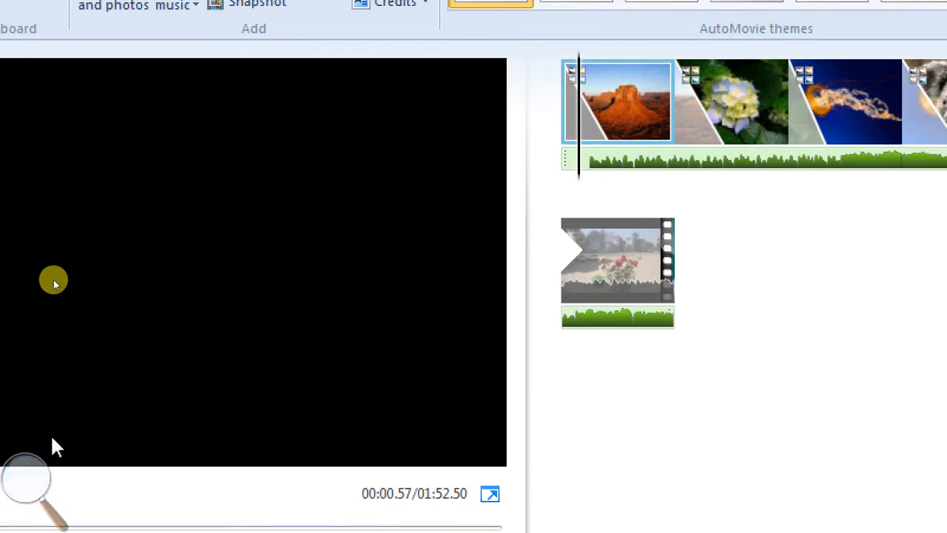
{"action": "left_click", "coordinate": [146, 460]}
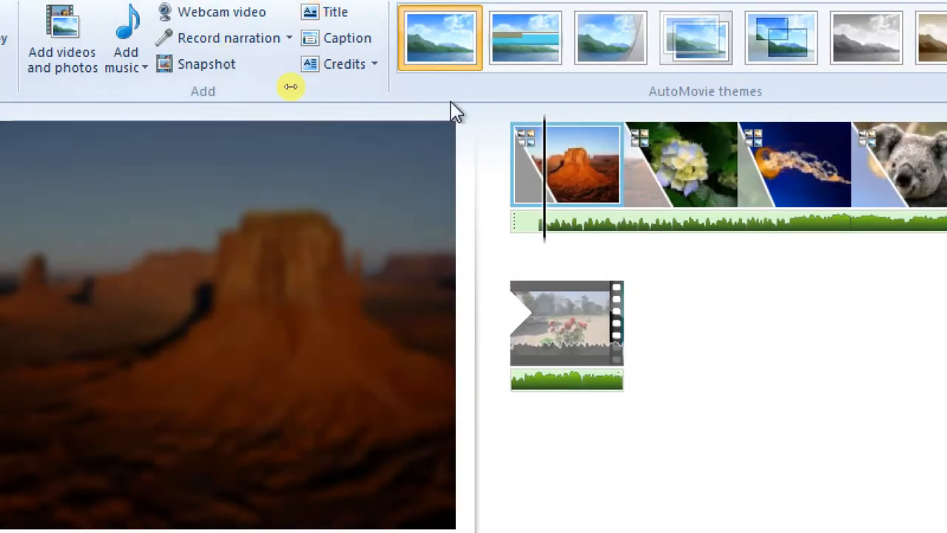
{"action": "left_click_drag", "start_coordinate": [327, 145], "coordinate": [301, 141]}
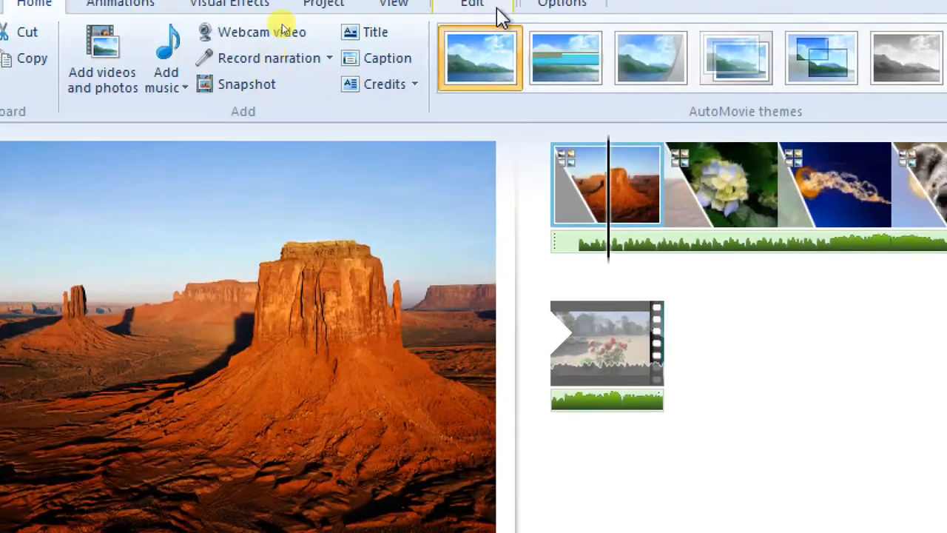
{"action": "left_click_drag", "start_coordinate": [626, 198], "coordinate": [572, 201]}
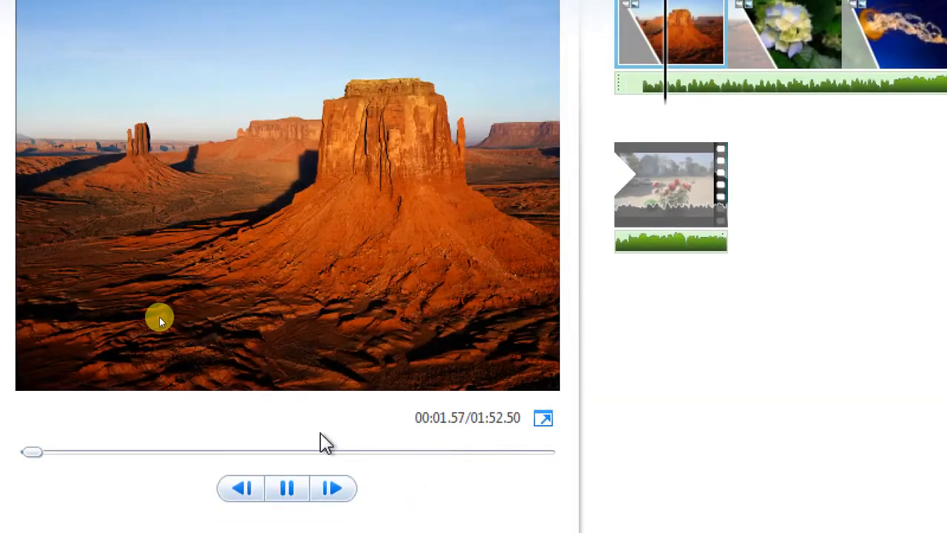
{"action": "left_click", "coordinate": [287, 488]}
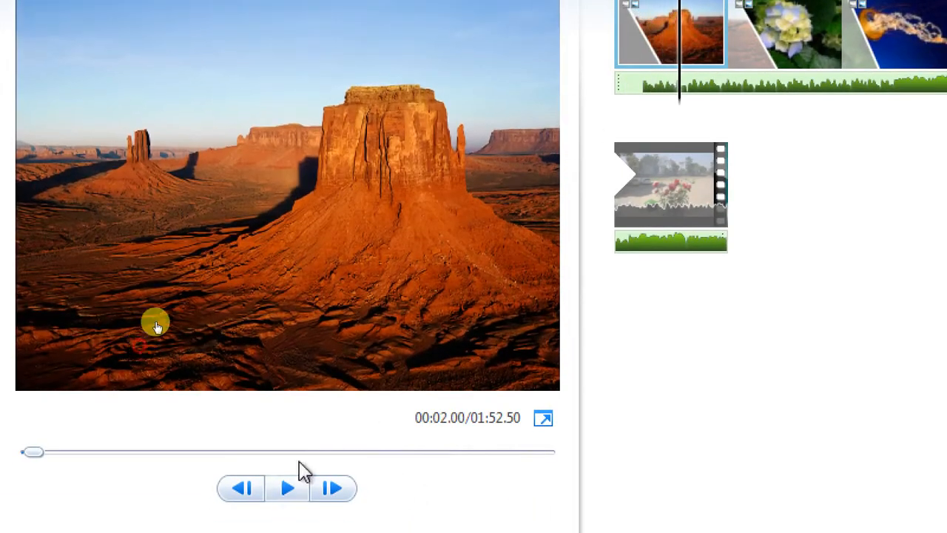
{"action": "left_click", "coordinate": [595, 279]}
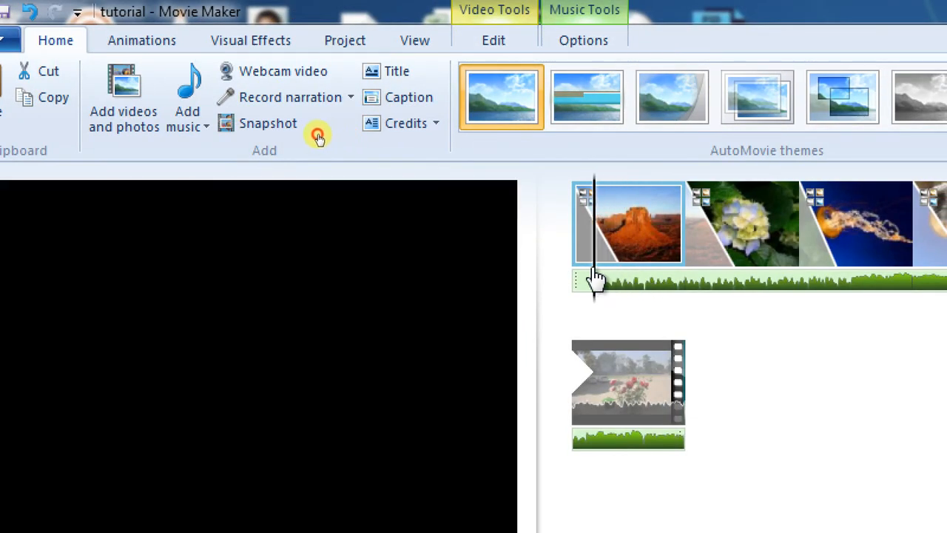
Trim the silent opening off the background music by setting its start point to 0.83s.
{"action": "left_click", "coordinate": [610, 283]}
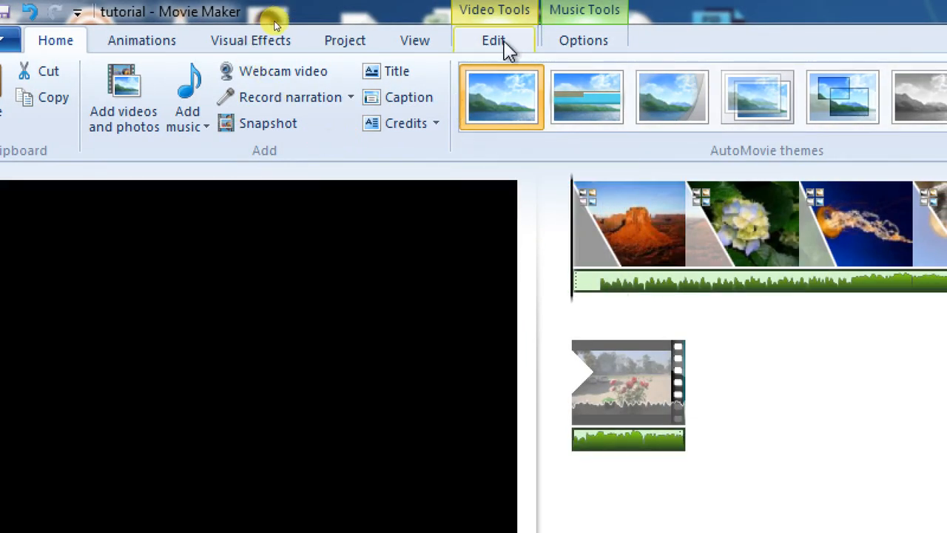
{"action": "left_click", "coordinate": [575, 42]}
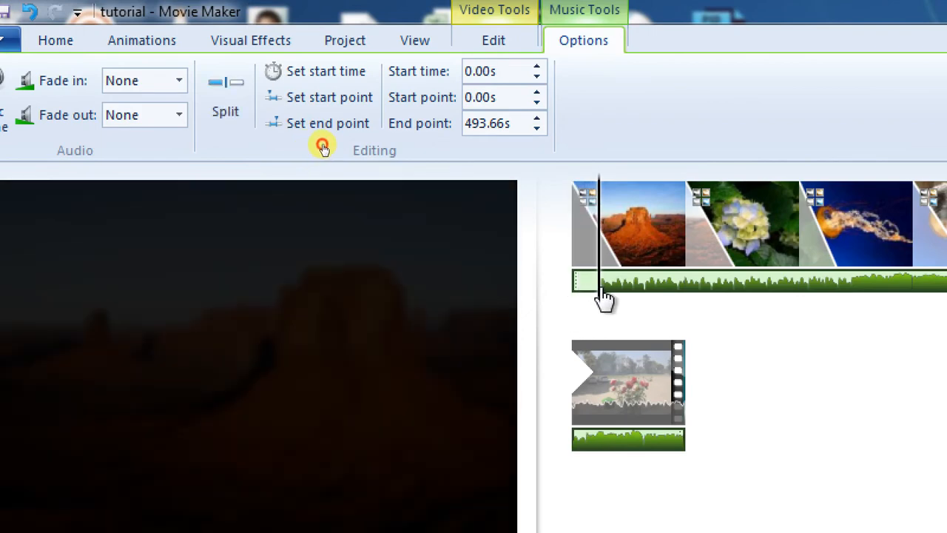
{"action": "left_click", "coordinate": [320, 105]}
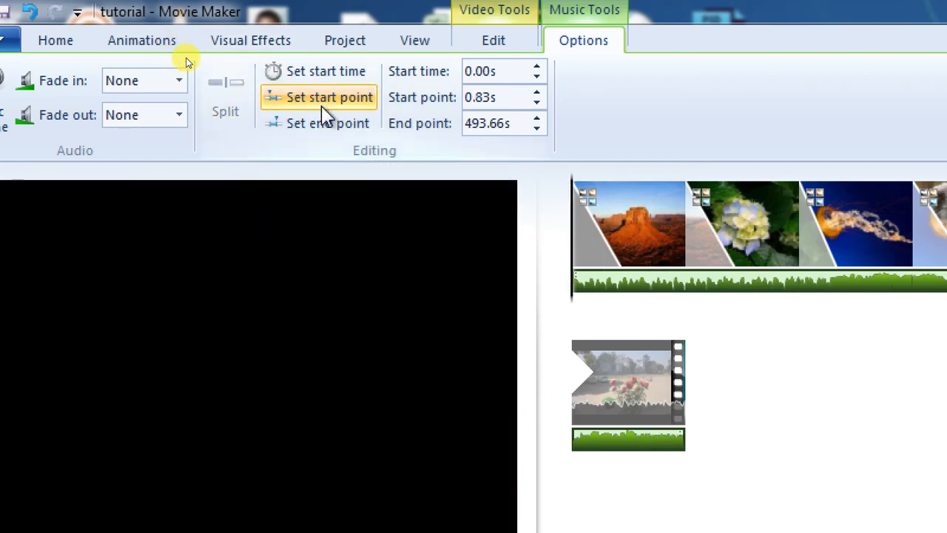
{"action": "left_click_drag", "start_coordinate": [601, 286], "coordinate": [577, 285]}
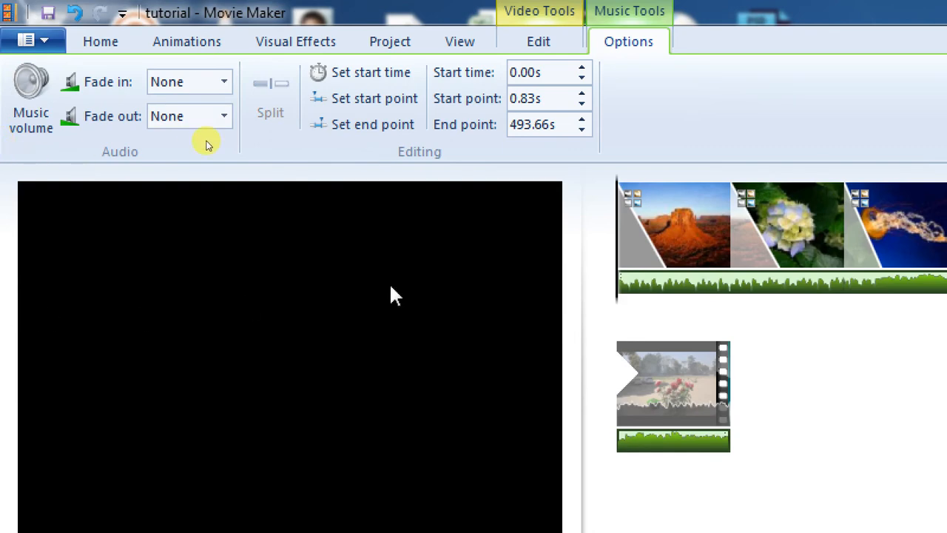
Set both the fade in and the fade out of the background music to Slow.
{"action": "left_click", "coordinate": [226, 84]}
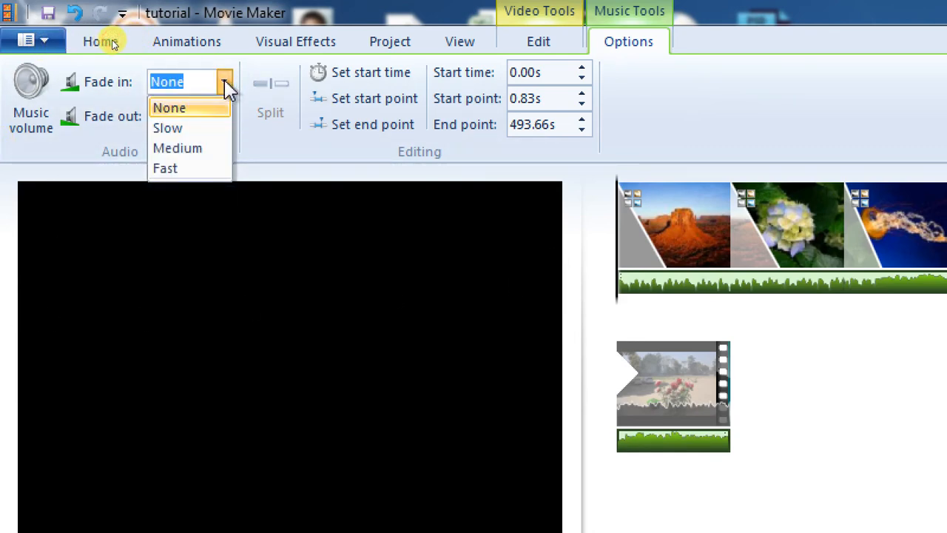
{"action": "left_click", "coordinate": [182, 127]}
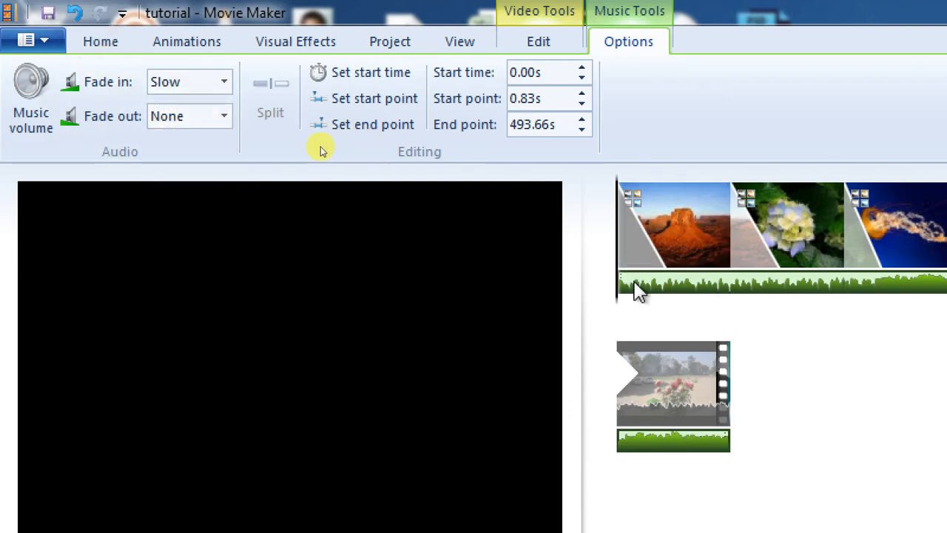
{"action": "left_click", "coordinate": [641, 434]}
{"action": "left_click", "coordinate": [724, 444]}
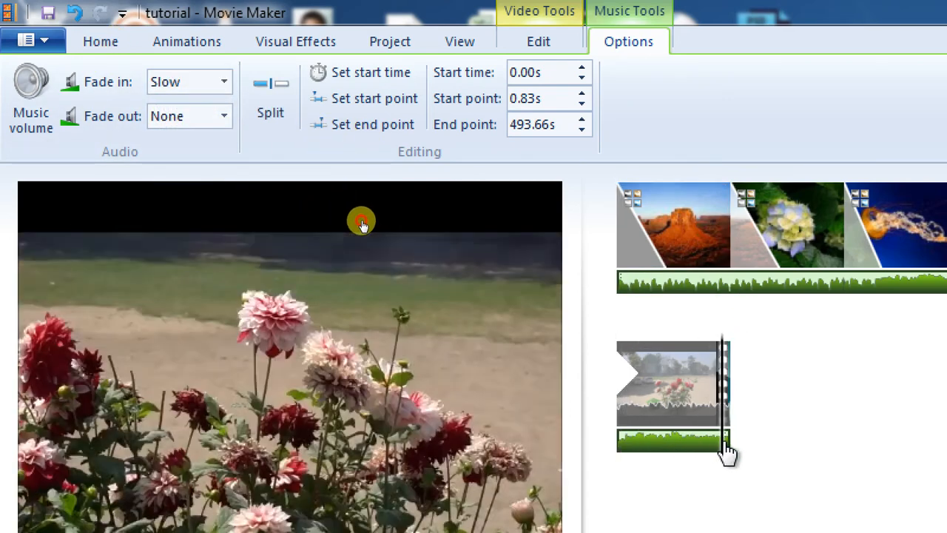
{"action": "left_click_drag", "start_coordinate": [727, 453], "coordinate": [710, 450]}
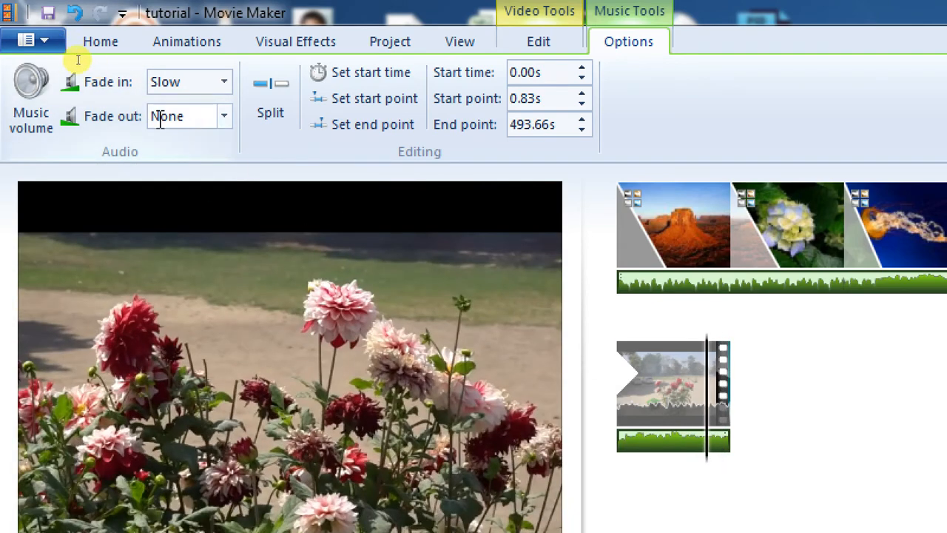
{"action": "left_click", "coordinate": [225, 117]}
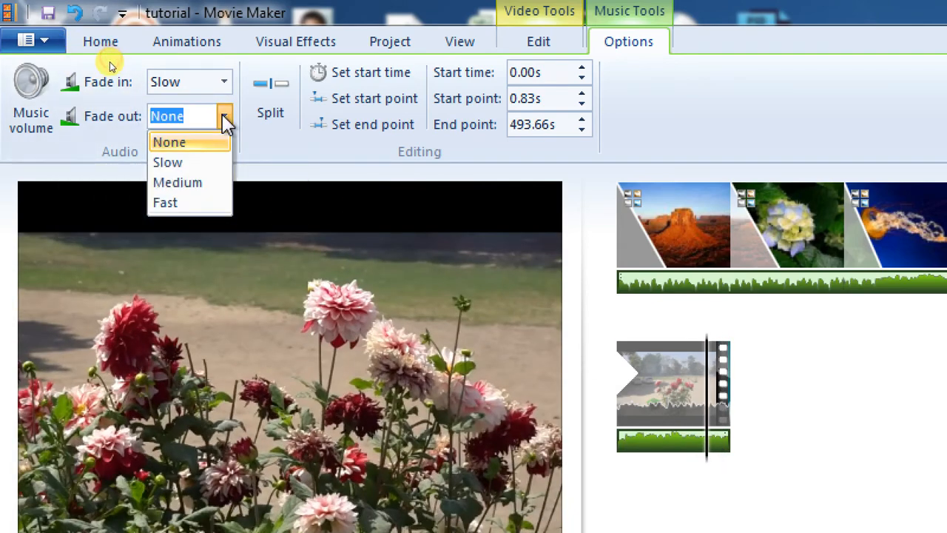
{"action": "left_click", "coordinate": [183, 163]}
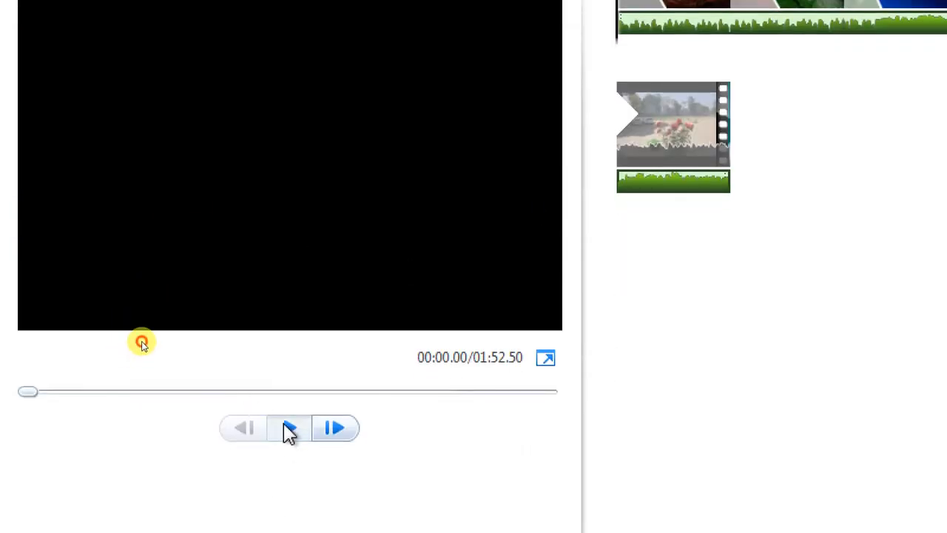
Play the beginning of the movie and its last seconds to check the music's fade in and fade out.
{"action": "left_click", "coordinate": [289, 431]}
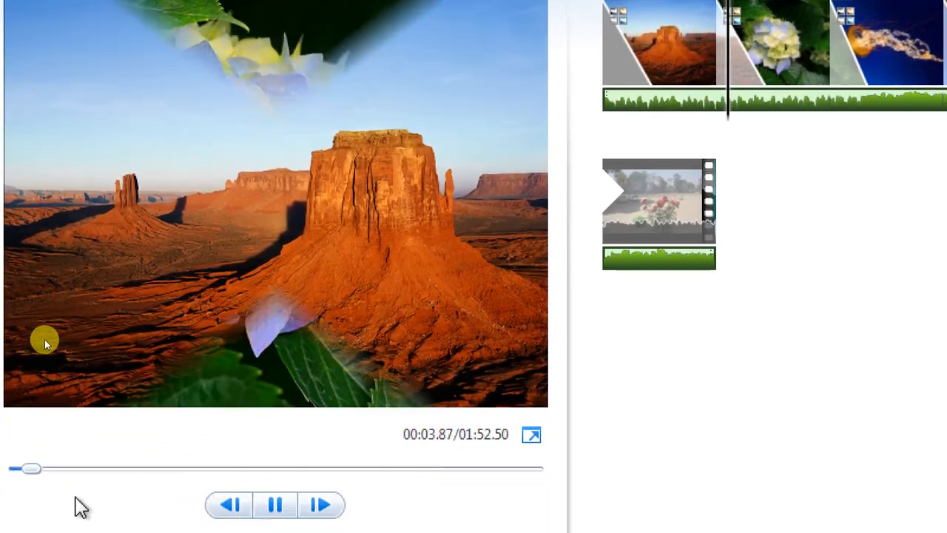
{"action": "left_click", "coordinate": [276, 511]}
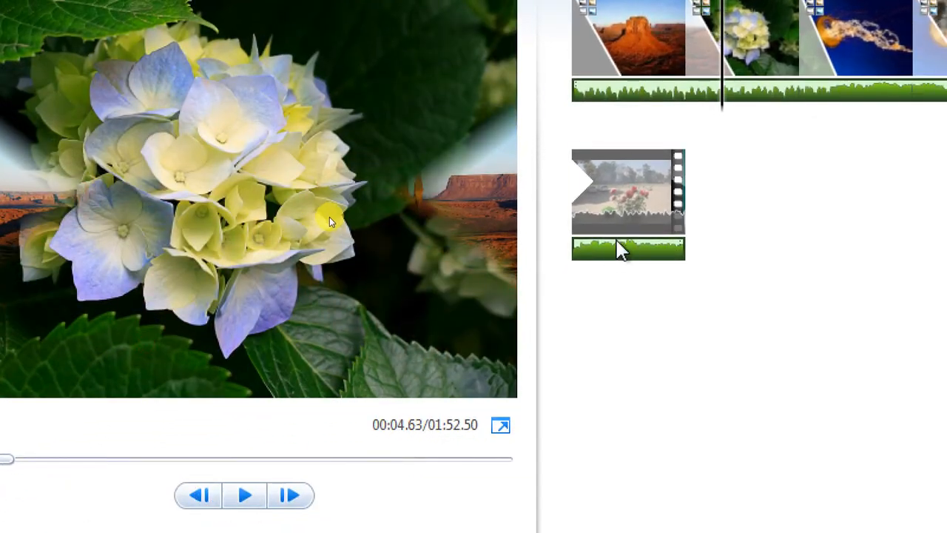
{"action": "left_click", "coordinate": [614, 256]}
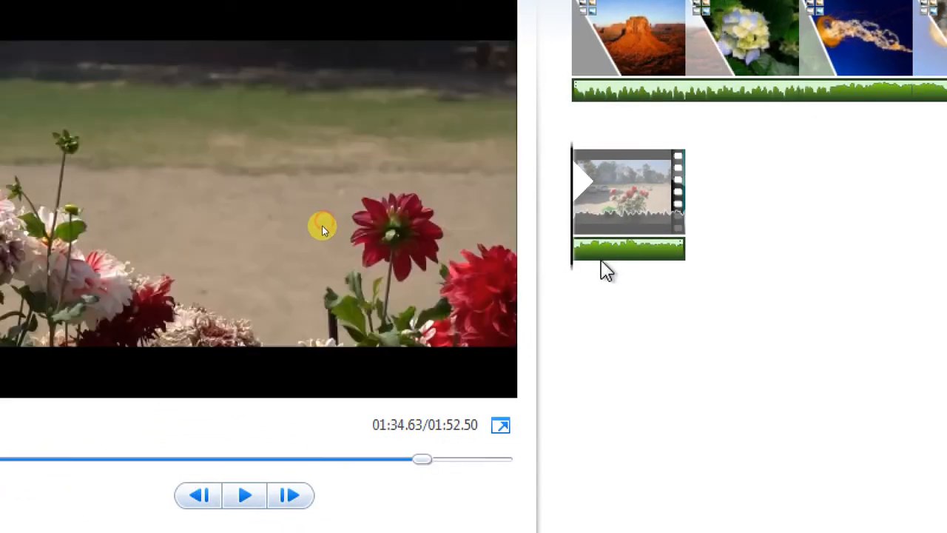
{"action": "left_click_drag", "start_coordinate": [577, 268], "coordinate": [657, 276]}
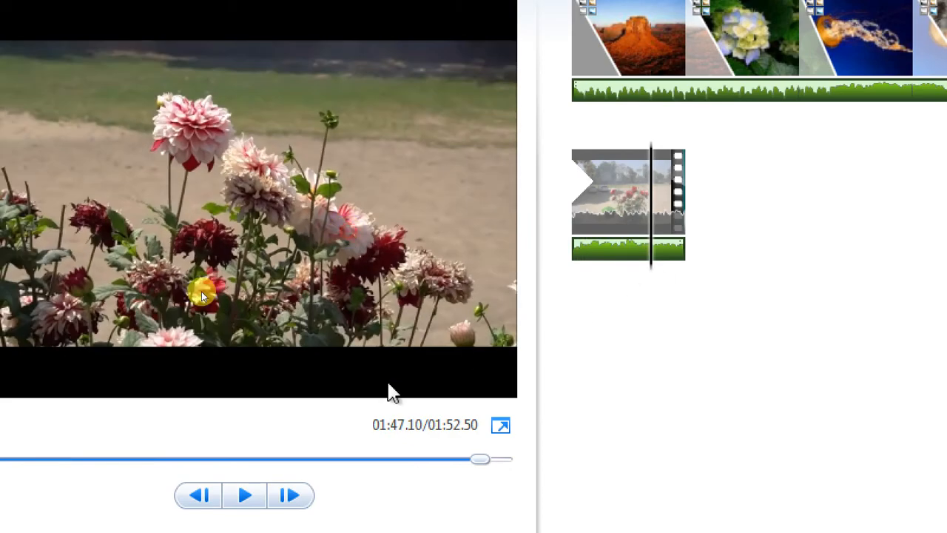
{"action": "left_click", "coordinate": [231, 485]}
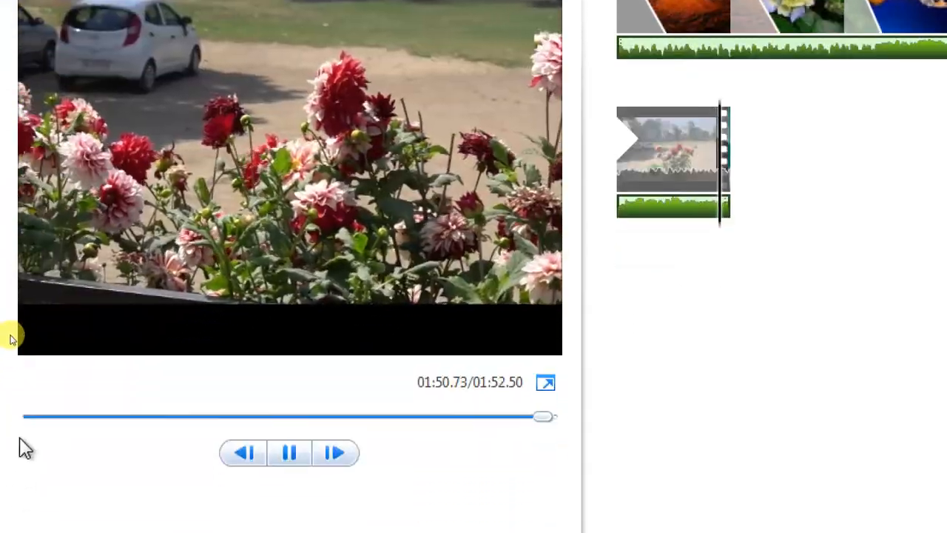
{"action": "left_click", "coordinate": [289, 452]}
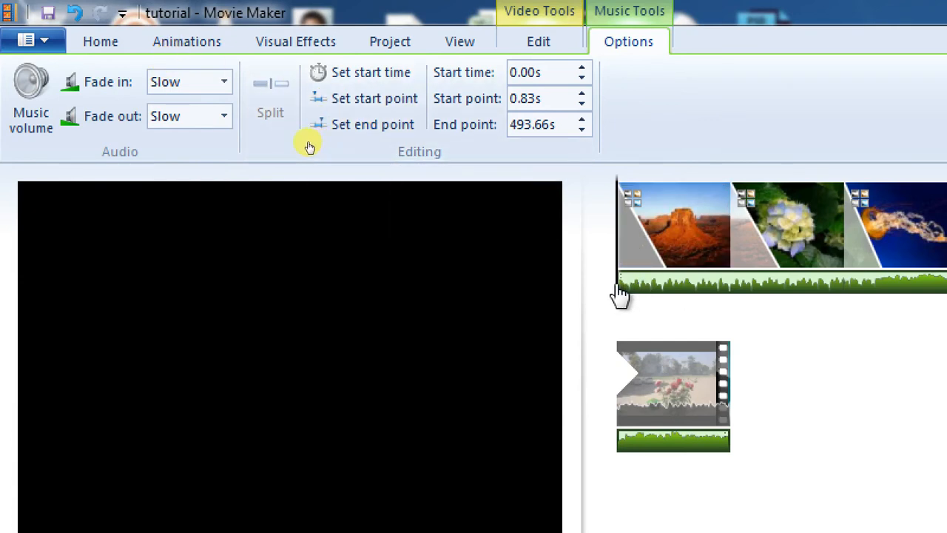
Trim the background music so it ends during the koala photo, with its end point at 12.70s.
{"action": "left_click_drag", "start_coordinate": [621, 294], "coordinate": [704, 297]}
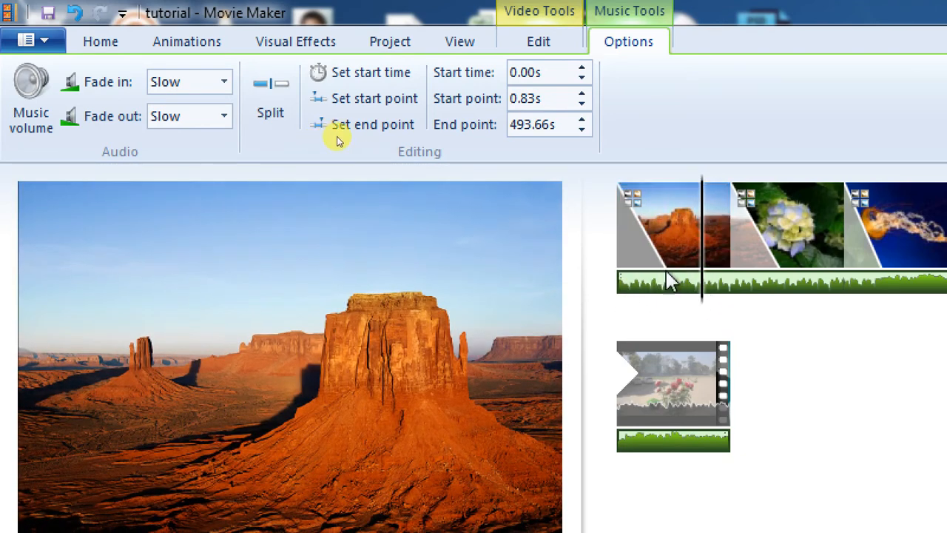
{"action": "key", "text": "m"}
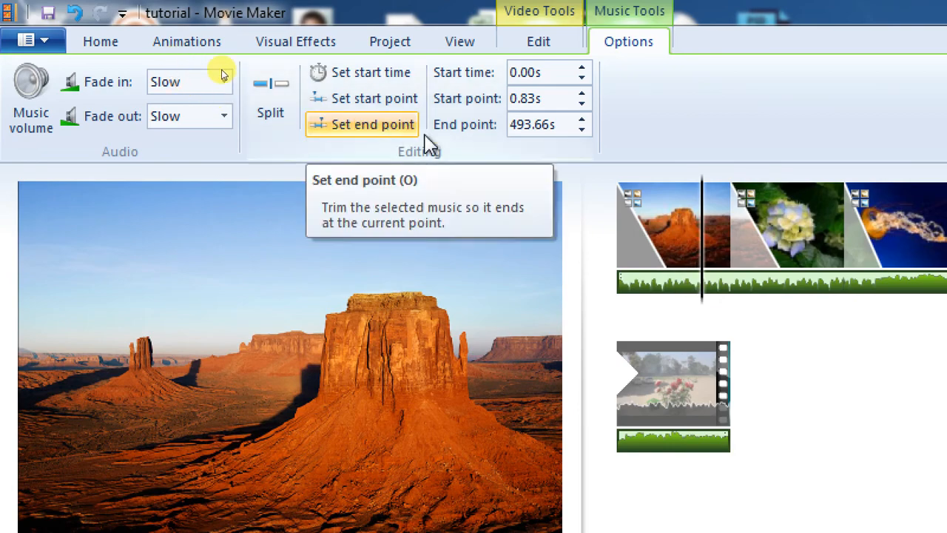
{"action": "left_click", "coordinate": [797, 292]}
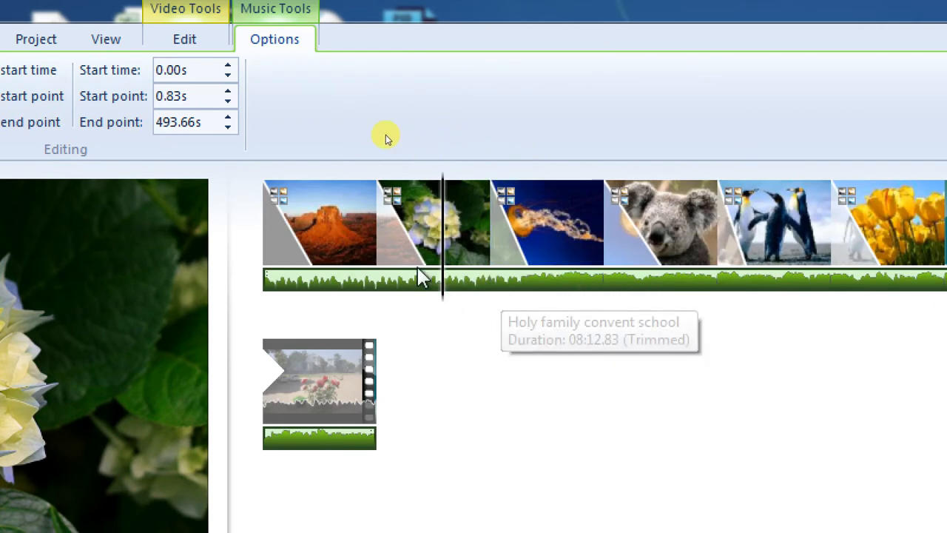
{"action": "left_click_drag", "start_coordinate": [443, 285], "coordinate": [518, 290]}
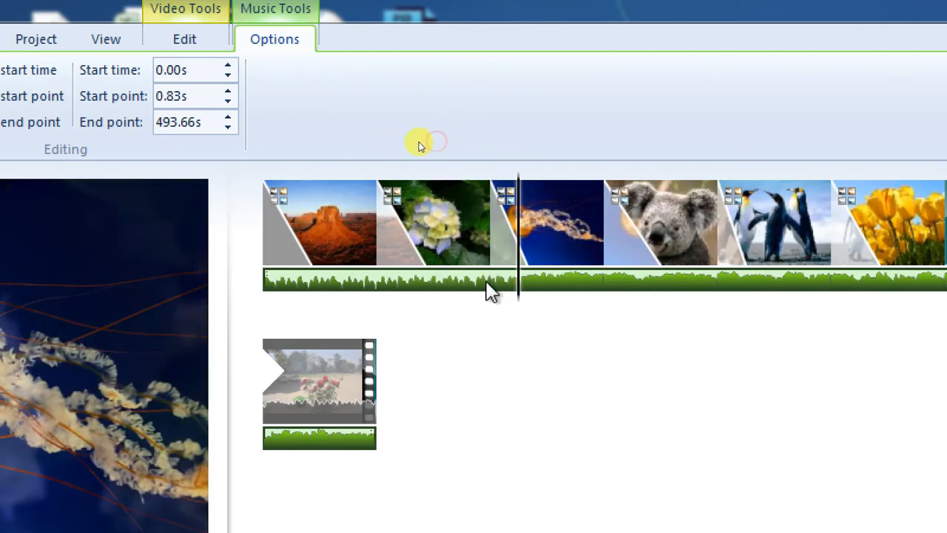
{"action": "key", "text": "Home"}
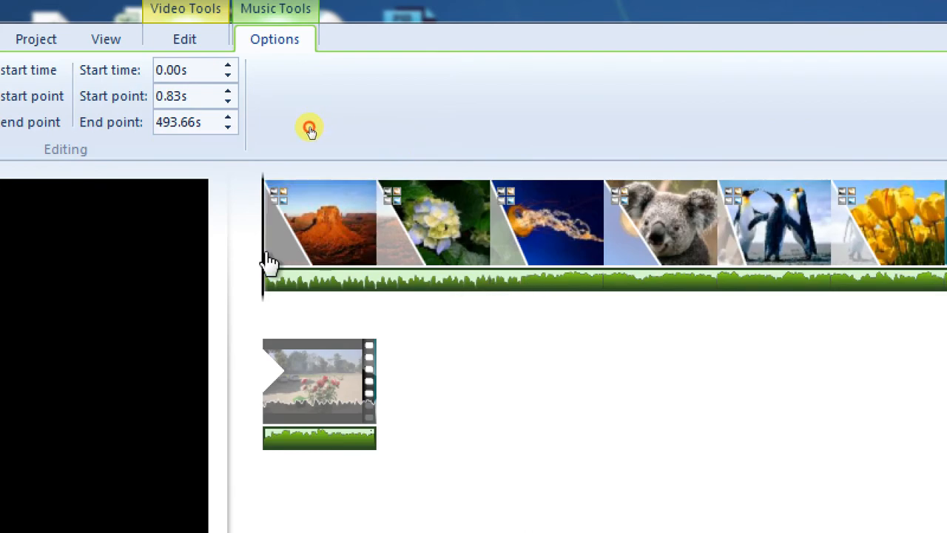
{"action": "left_click_drag", "start_coordinate": [268, 262], "coordinate": [647, 282]}
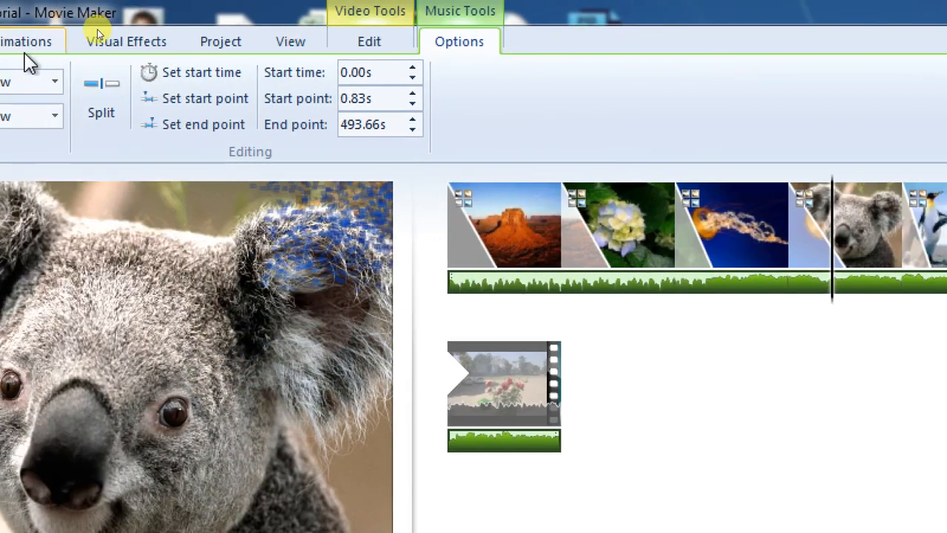
{"action": "left_click", "coordinate": [202, 126]}
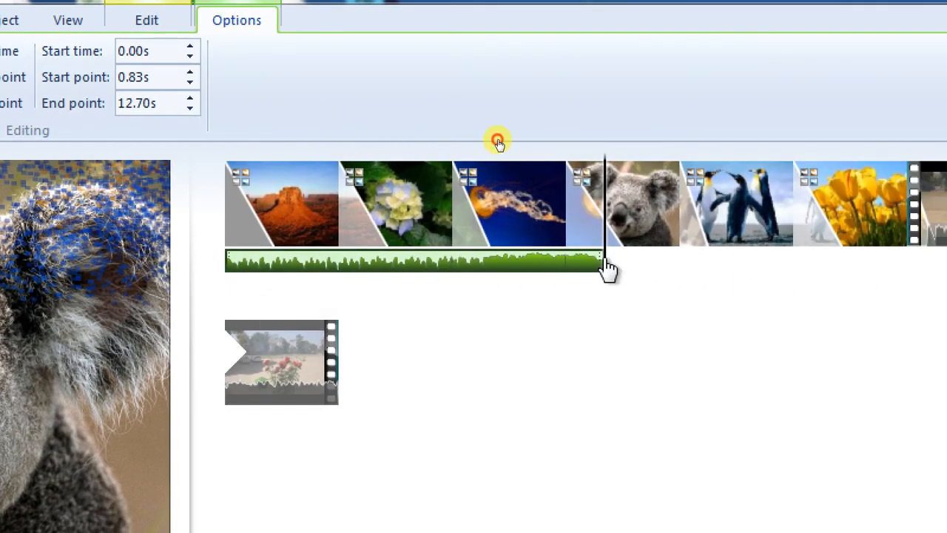
Add Holy family convent school.mp3 as a second music clip, starting where the first one ends at 11.87s.
{"action": "mouse_move", "coordinate": [606, 270]}
{"action": "left_mouse_down"}
{"action": "mouse_move", "coordinate": [664, 274]}
{"action": "mouse_move", "coordinate": [611, 277]}
{"action": "left_mouse_up"}
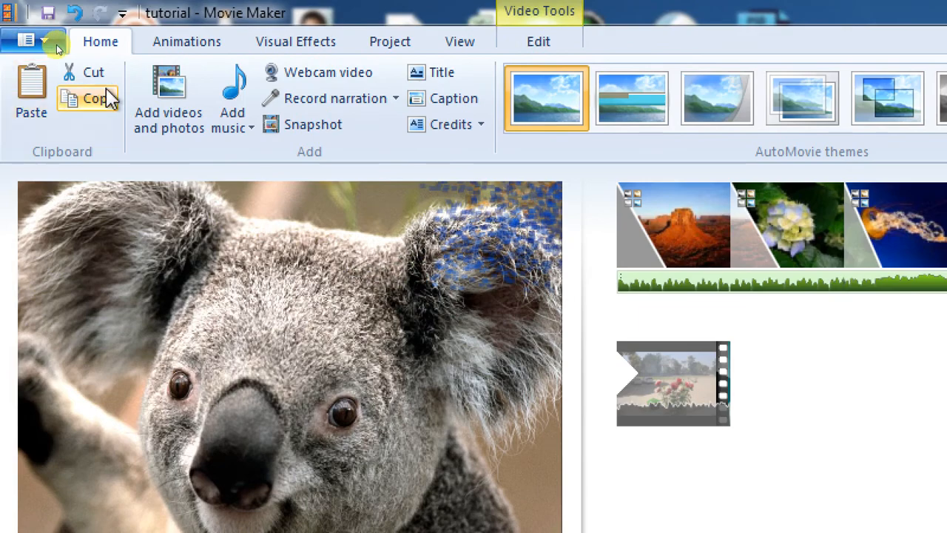
{"action": "left_click", "coordinate": [236, 130]}
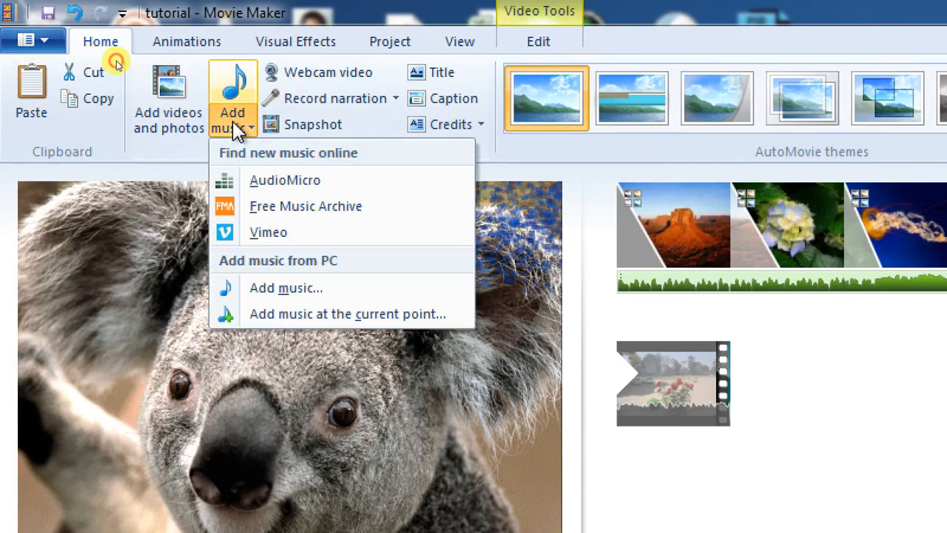
{"action": "left_click", "coordinate": [285, 288]}
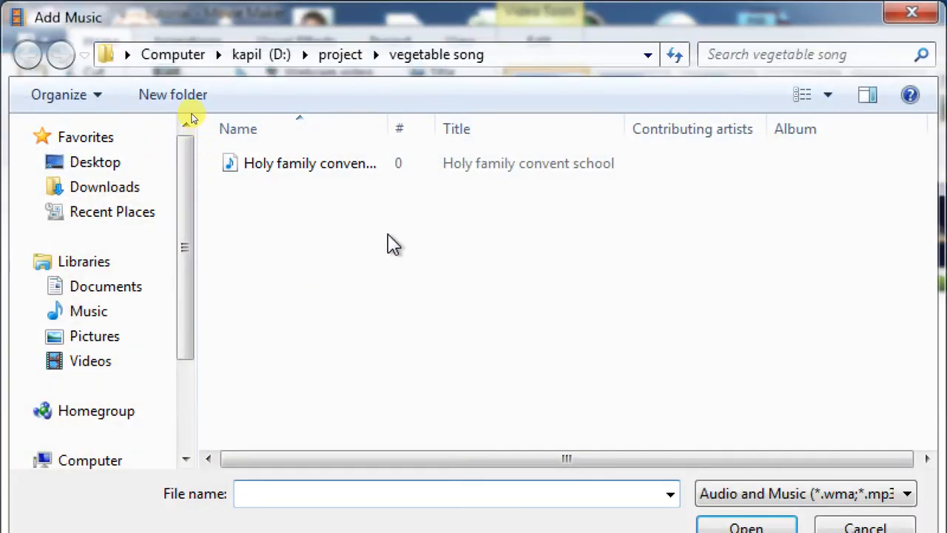
{"action": "left_click", "coordinate": [288, 166]}
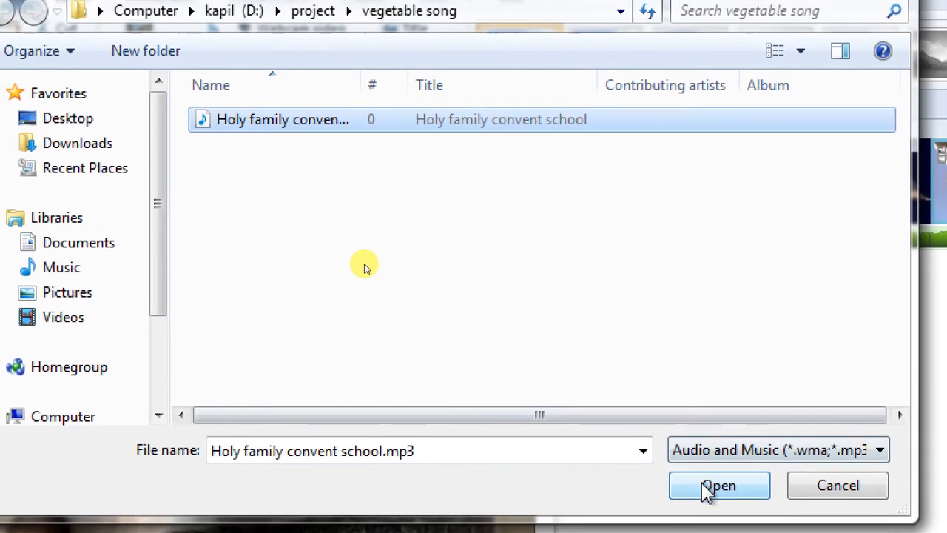
{"action": "left_click", "coordinate": [733, 527]}
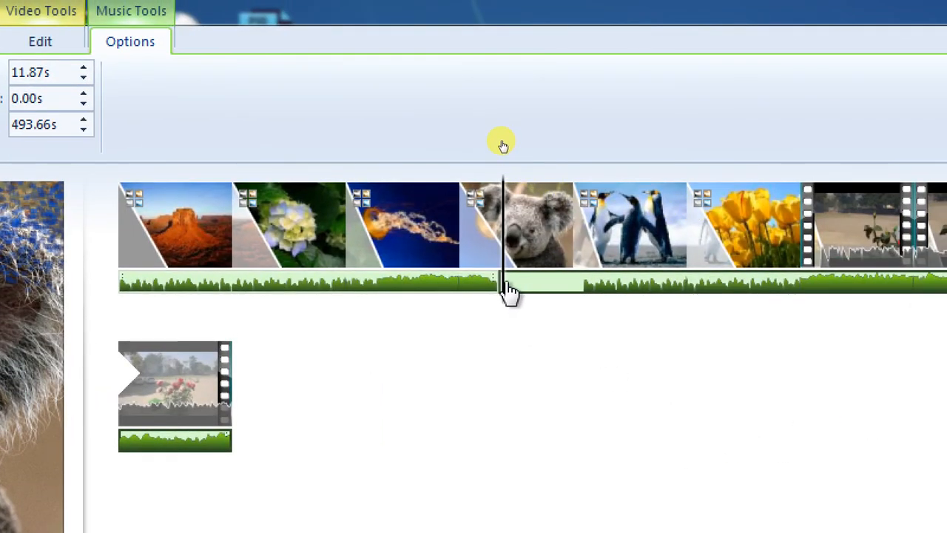
{"action": "left_click_drag", "start_coordinate": [509, 290], "coordinate": [519, 313]}
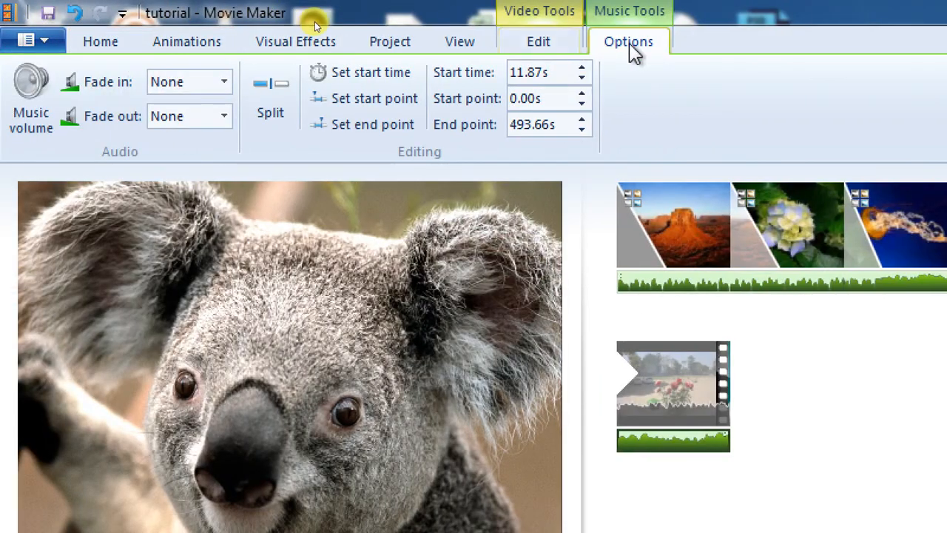
Select the last video clip with the roses and view its available playback speeds.
{"action": "left_click", "coordinate": [539, 42]}
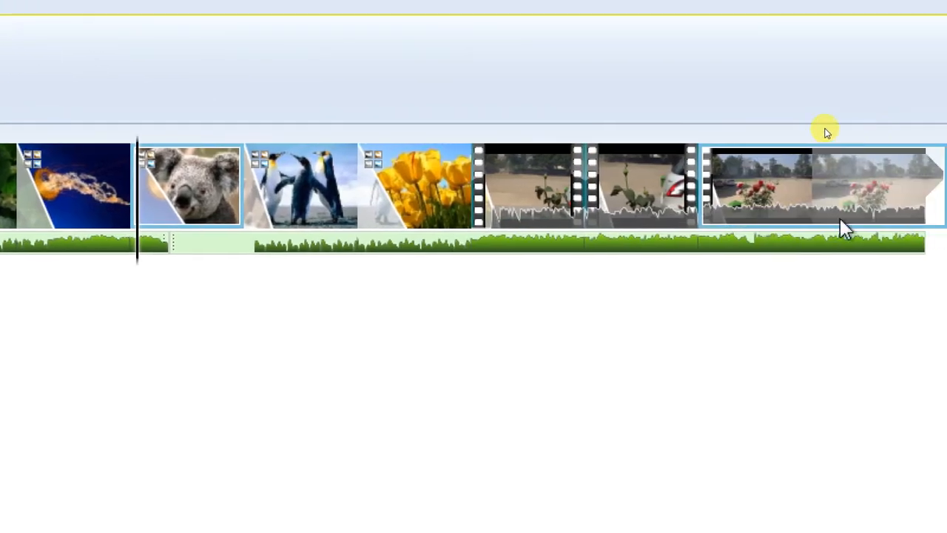
{"action": "left_click", "coordinate": [740, 208]}
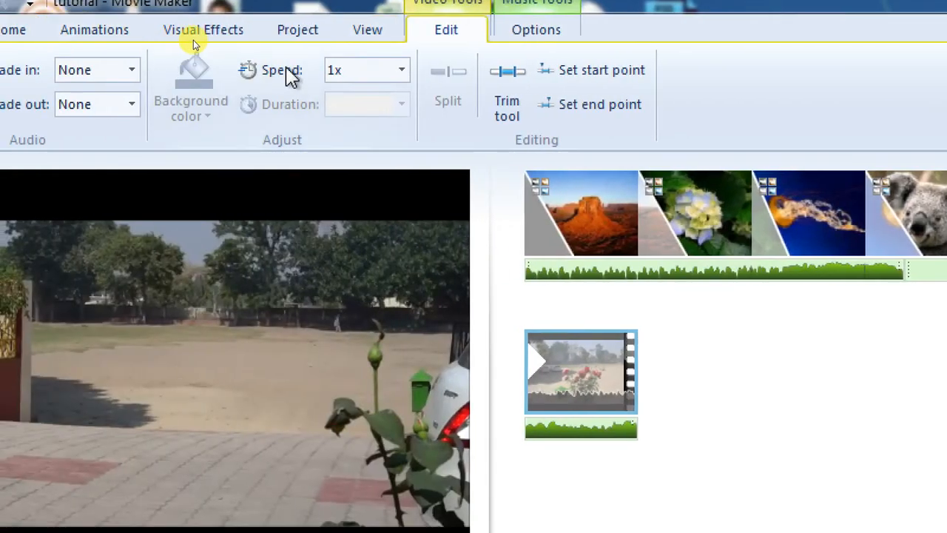
{"action": "left_click", "coordinate": [402, 69]}
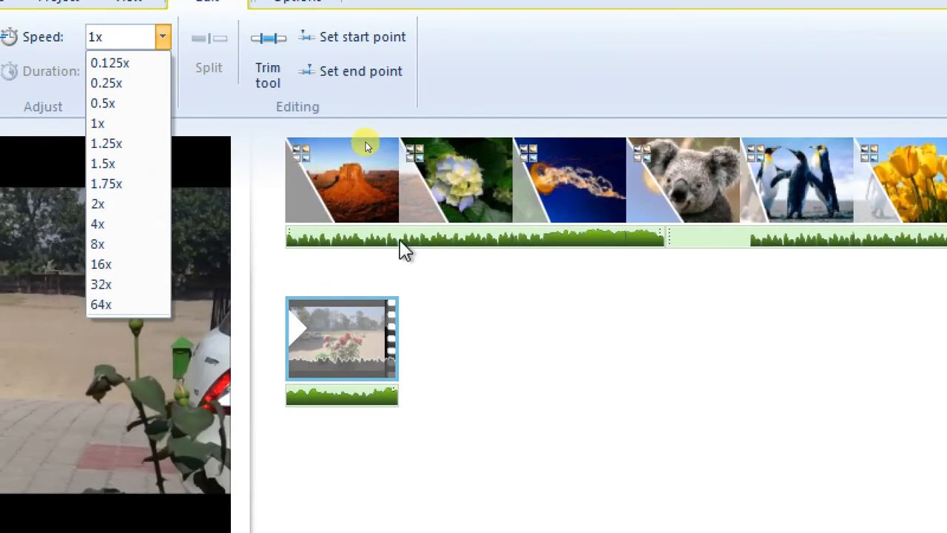
{"action": "left_click", "coordinate": [401, 240]}
Select the first music clip and raise its volume to the maximum.
{"action": "left_click", "coordinate": [432, 236]}
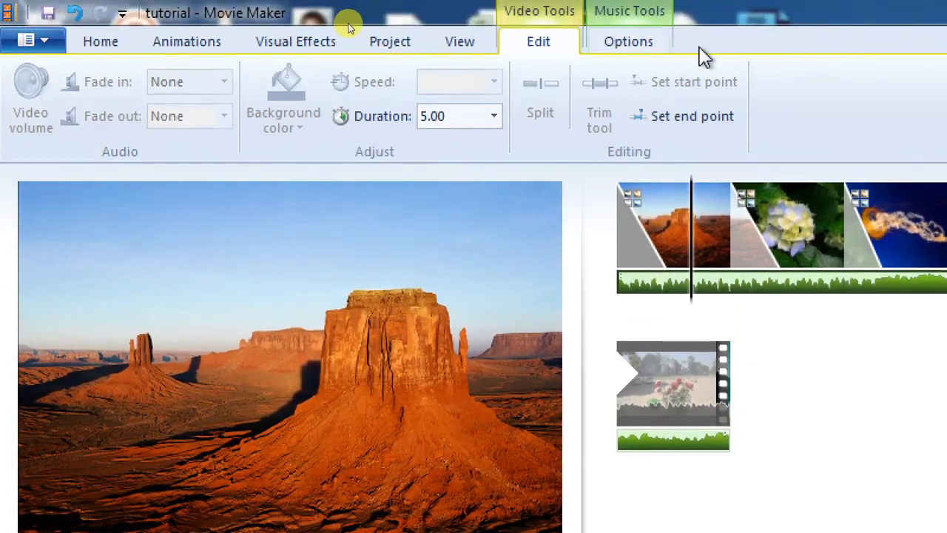
{"action": "left_click", "coordinate": [628, 43]}
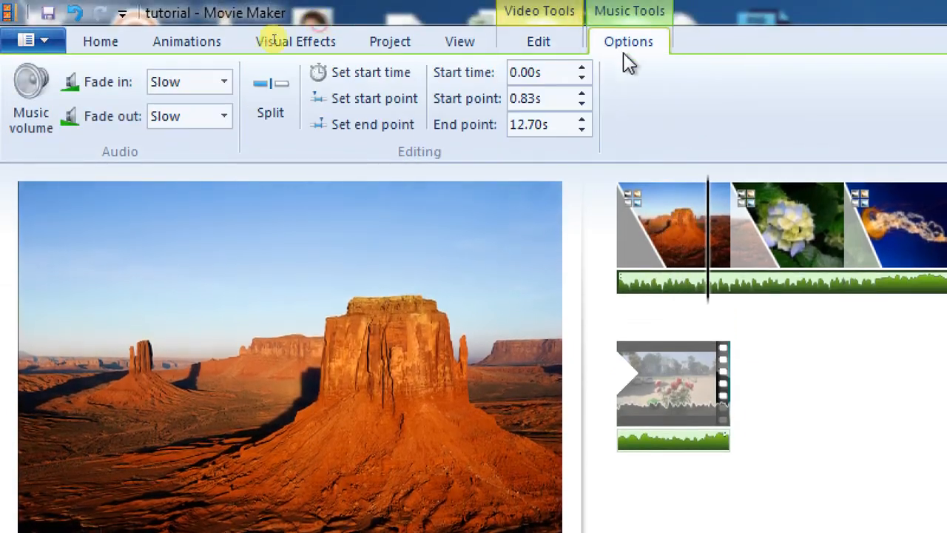
{"action": "left_click", "coordinate": [31, 95]}
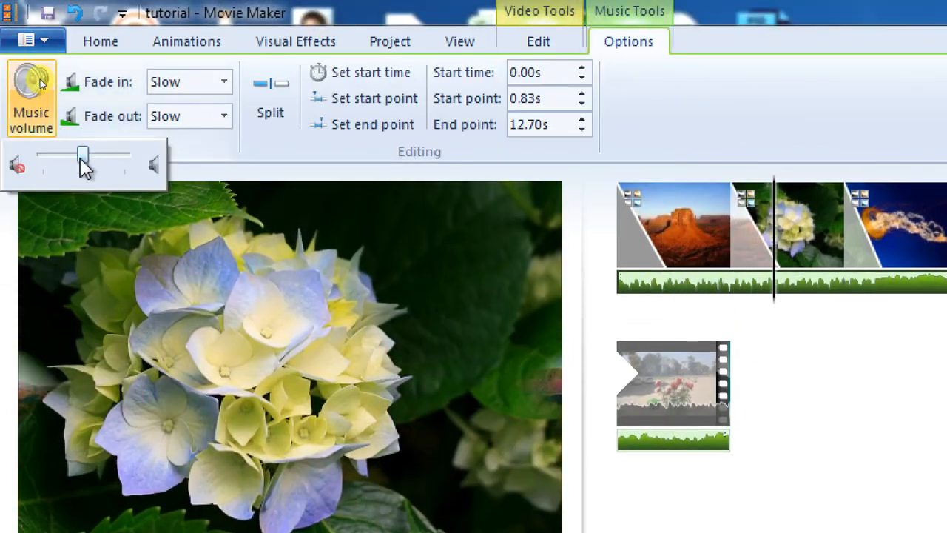
{"action": "left_click_drag", "start_coordinate": [84, 165], "coordinate": [135, 165]}
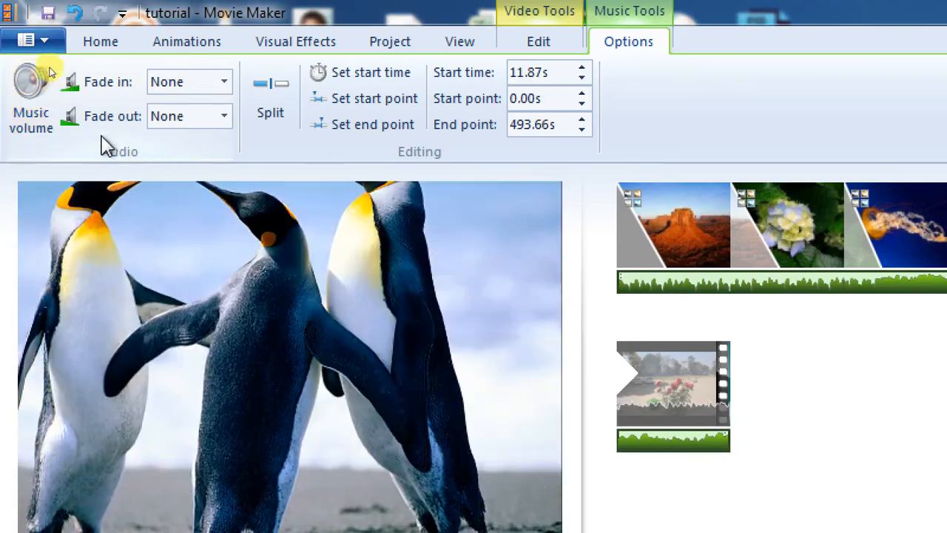
Adjust the volume of the second music clip to slightly above the middle and preview it over the video clips.
{"action": "left_click", "coordinate": [30, 119]}
{"action": "mouse_move", "coordinate": [87, 164]}
{"action": "left_mouse_down"}
{"action": "mouse_move", "coordinate": [132, 163]}
{"action": "mouse_move", "coordinate": [42, 163]}
{"action": "mouse_move", "coordinate": [93, 161]}
{"action": "left_mouse_up"}
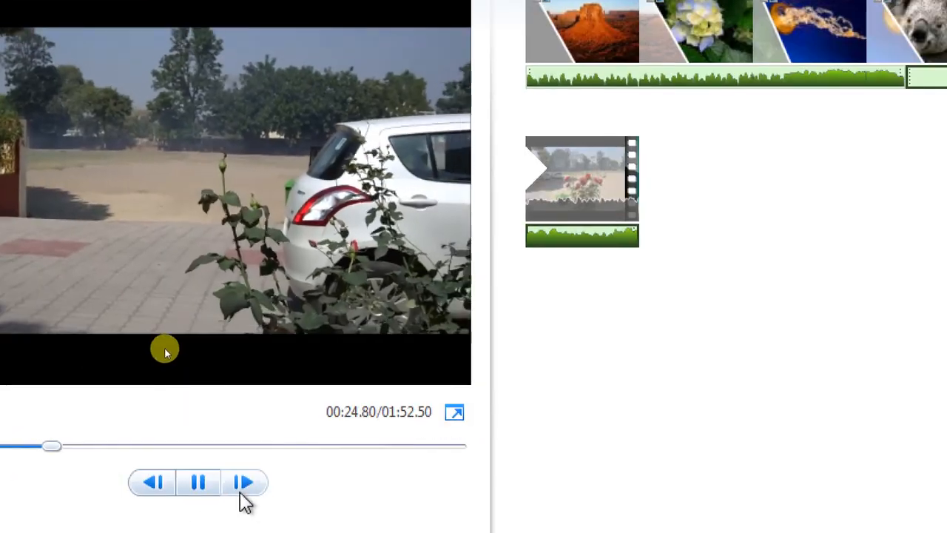
{"action": "left_click", "coordinate": [280, 516]}
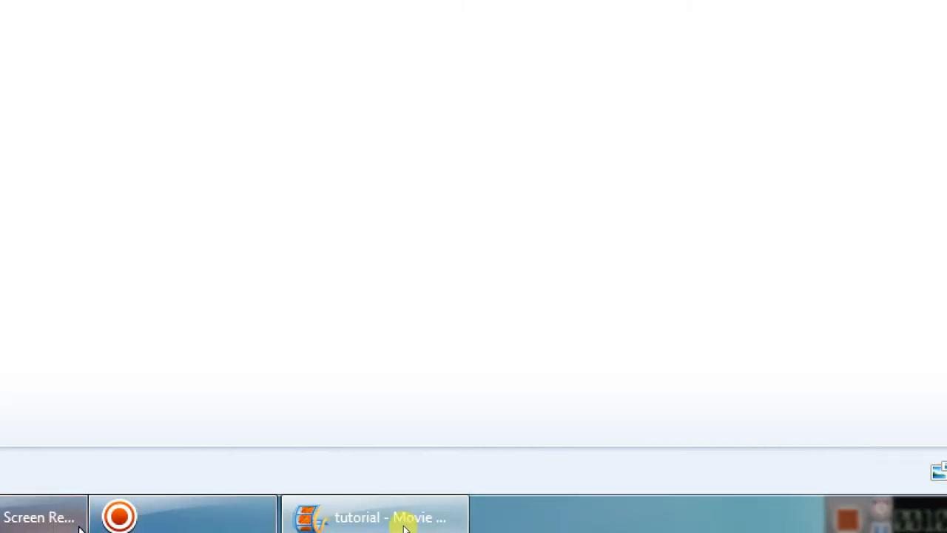
{"action": "mouse_move", "coordinate": [436, 525]}
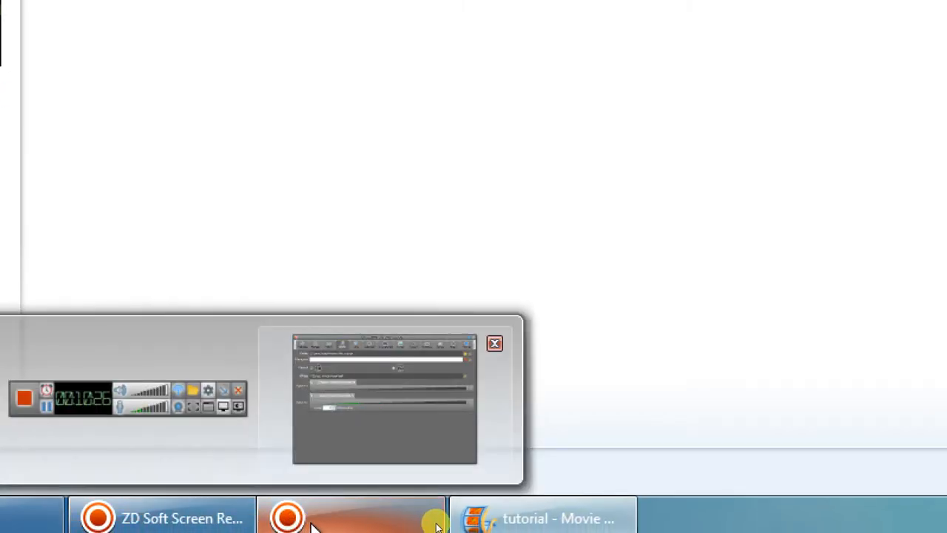
{"action": "left_click", "coordinate": [374, 522]}
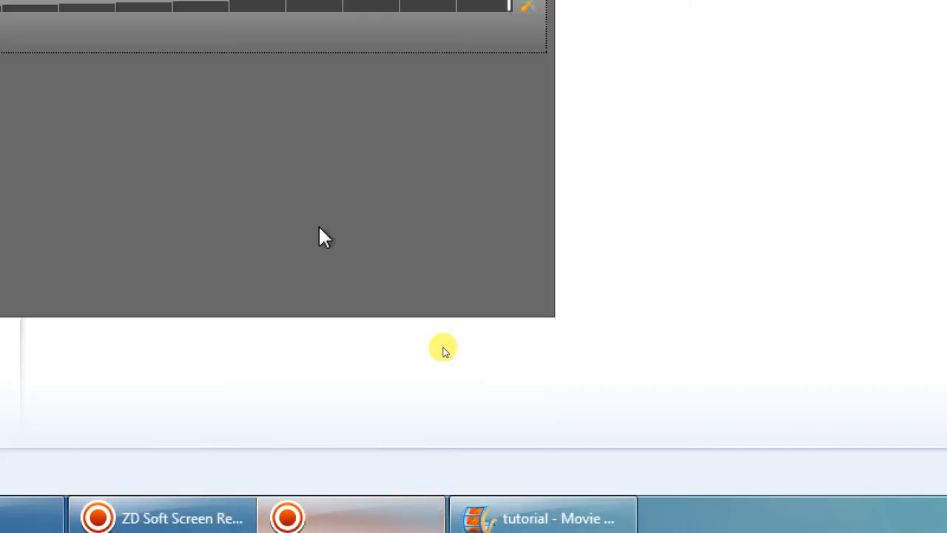